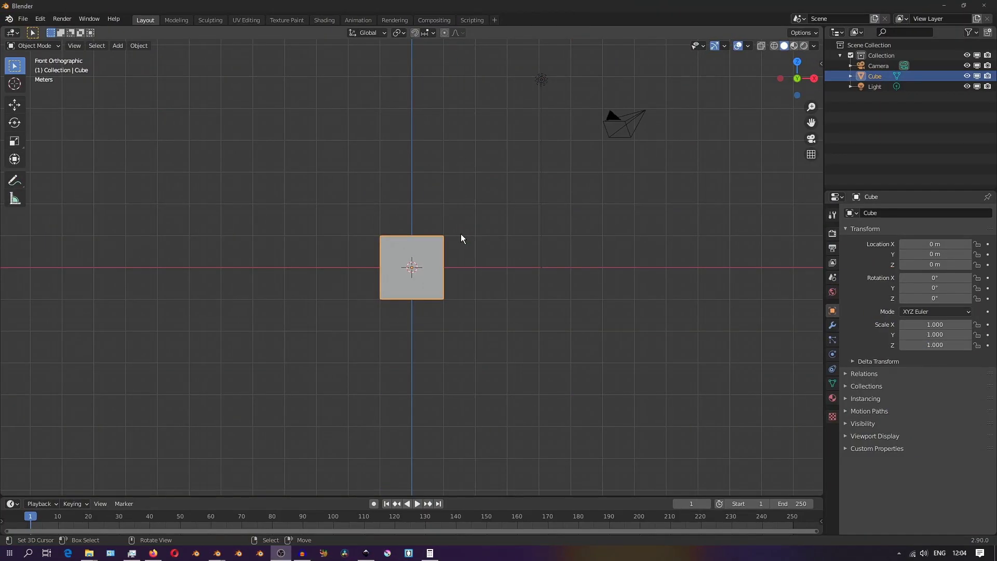
- Add a plane mesh at the origin and scale it up into a large flat ground surface
key(x)
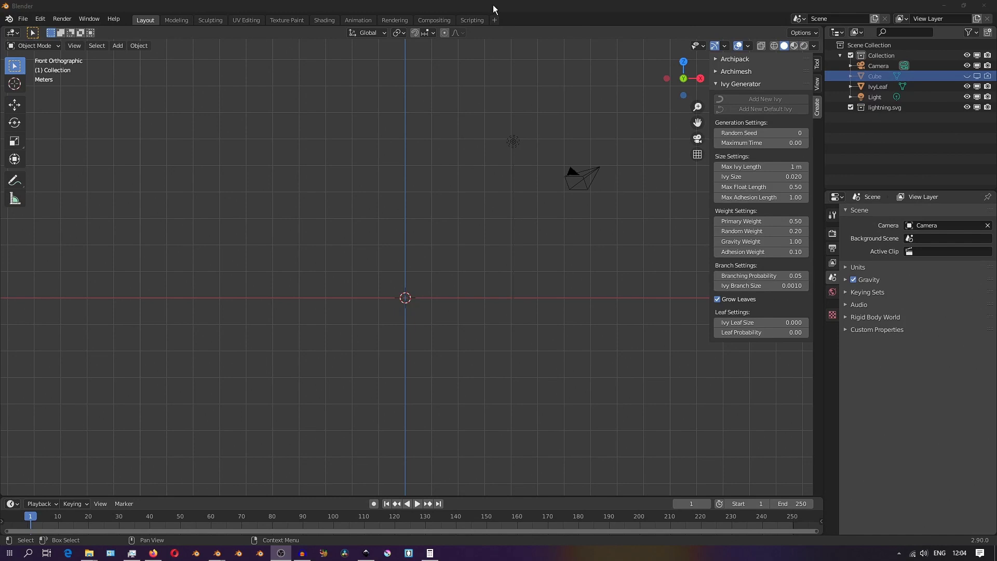
click(494, 8)
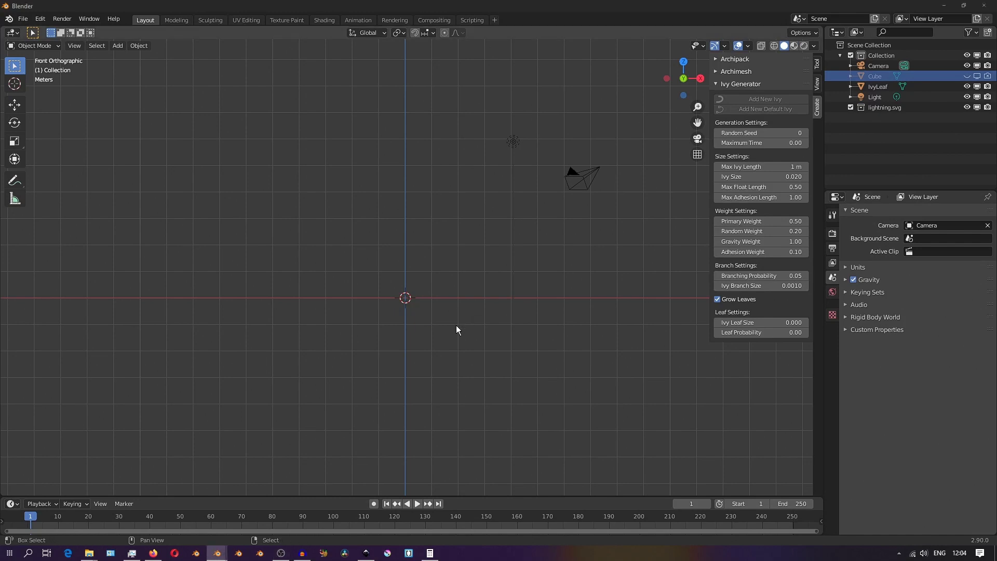
key(shift+a)
mouse_move(456, 325)
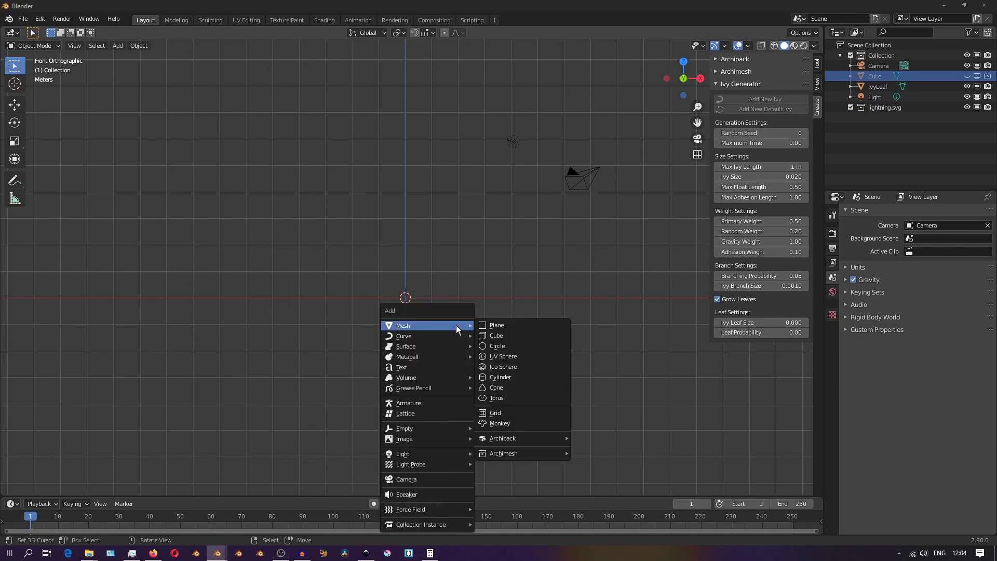
click(490, 325)
key(r)
key(x)
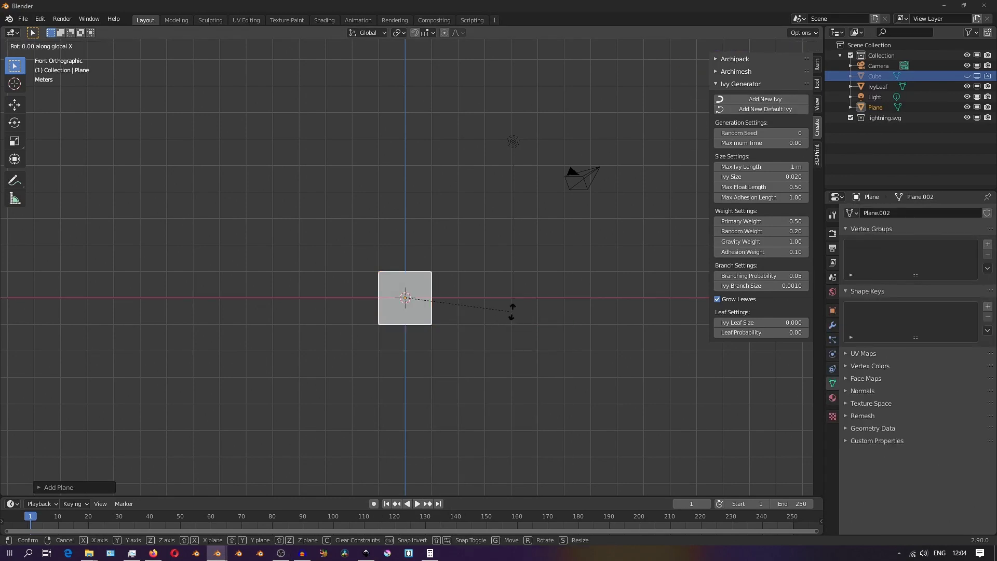
key(s)
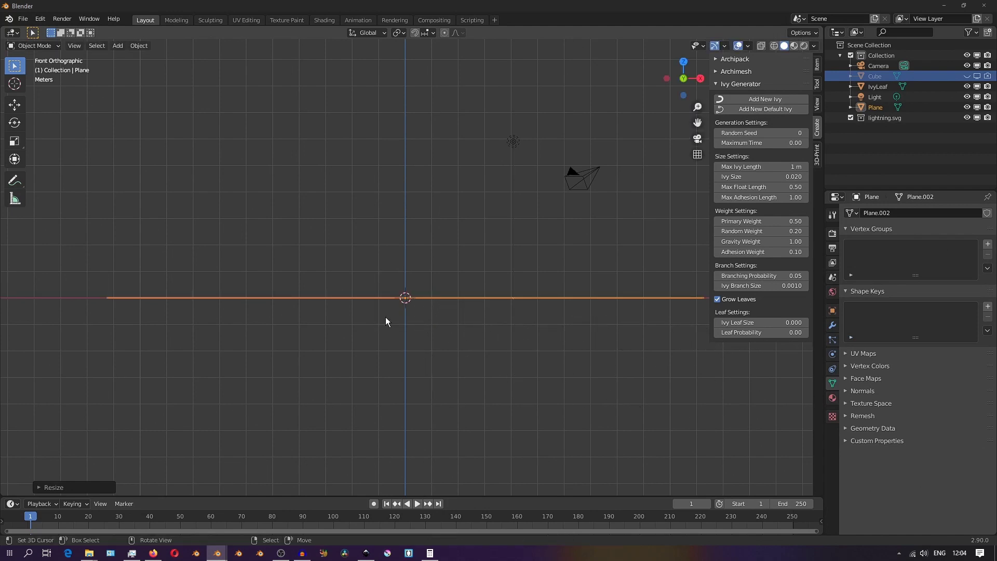
- Turn off ivy leaf growth and generate an ivy on the plane with branching probability 0.20 and branch size 0.0310
middle_drag(385, 317, 395, 337)
middle_drag(374, 303, 338, 317)
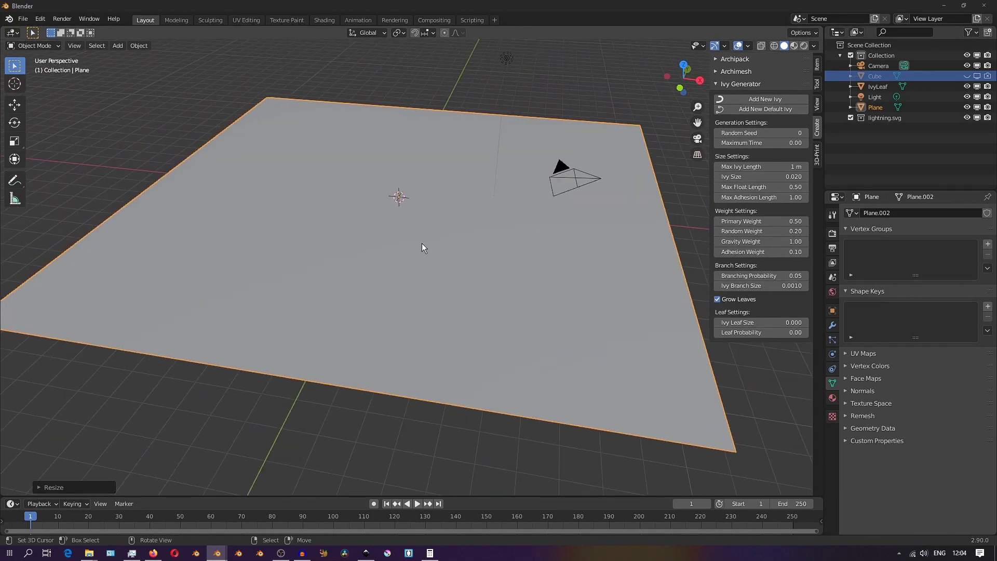
middle_drag(525, 260, 534, 236)
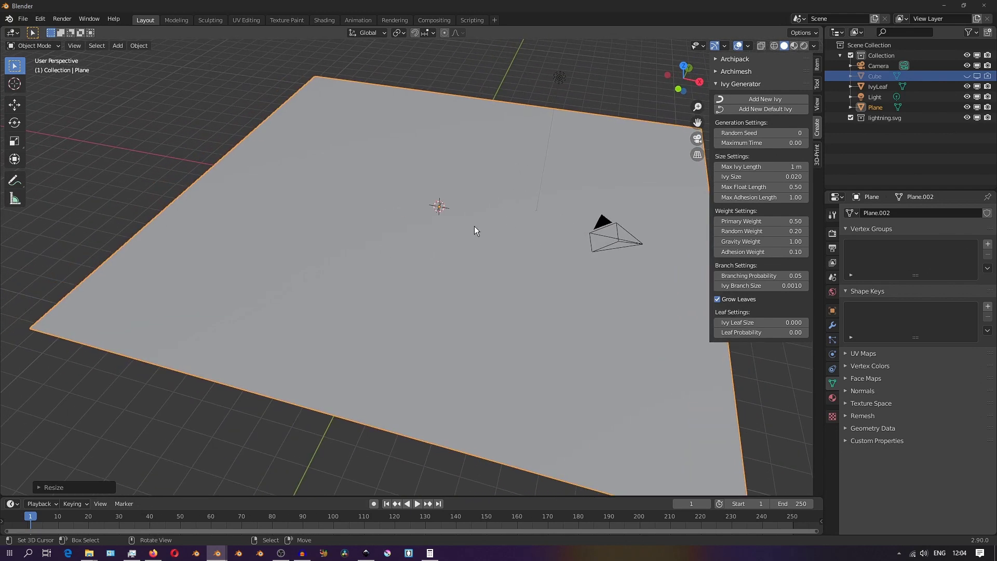
shift+middle_drag(444, 209, 444, 248)
scroll(450, 241, up, 3)
shift+middle_drag(445, 247, 458, 254)
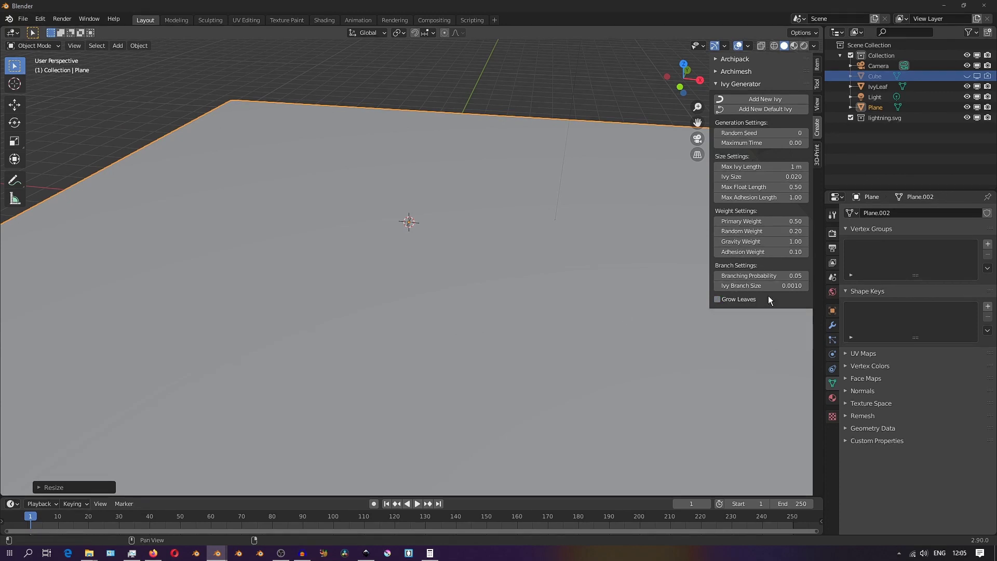
shift+middle_drag(393, 234, 386, 277)
scroll(385, 277, up, 8)
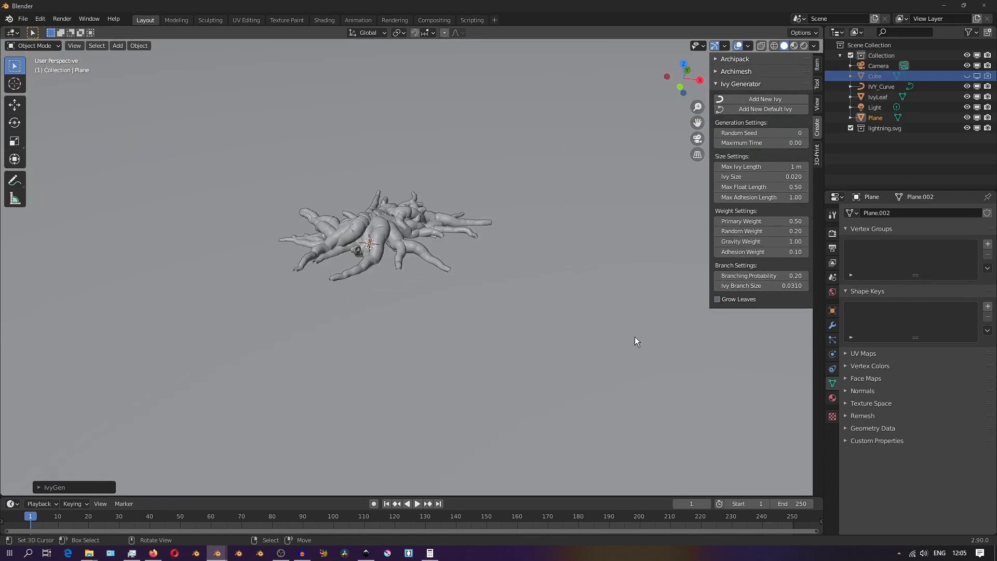
- Undo the thick ivy, set the ivy branch size to 0.0010 and generate the ivy again
key(ctrl+z)
key(ctrl+z)
key(ctrl+shift+z)
click(720, 285)
click(753, 99)
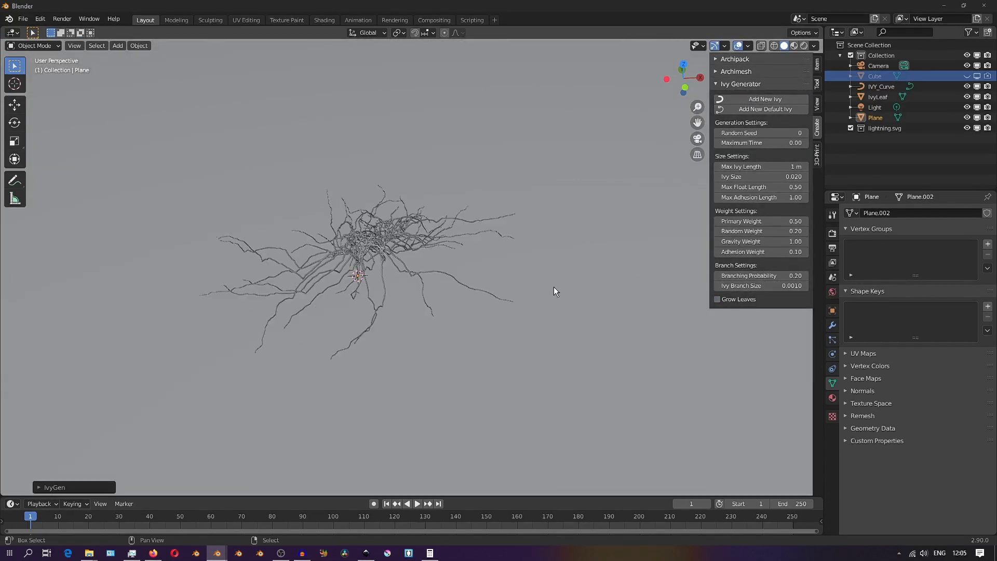
- Delete the ivy and generate another one on the plane with branching probability 0.13
key(Delete)
right_click(675, 156)
click(752, 99)
scroll(438, 252, down, 6)
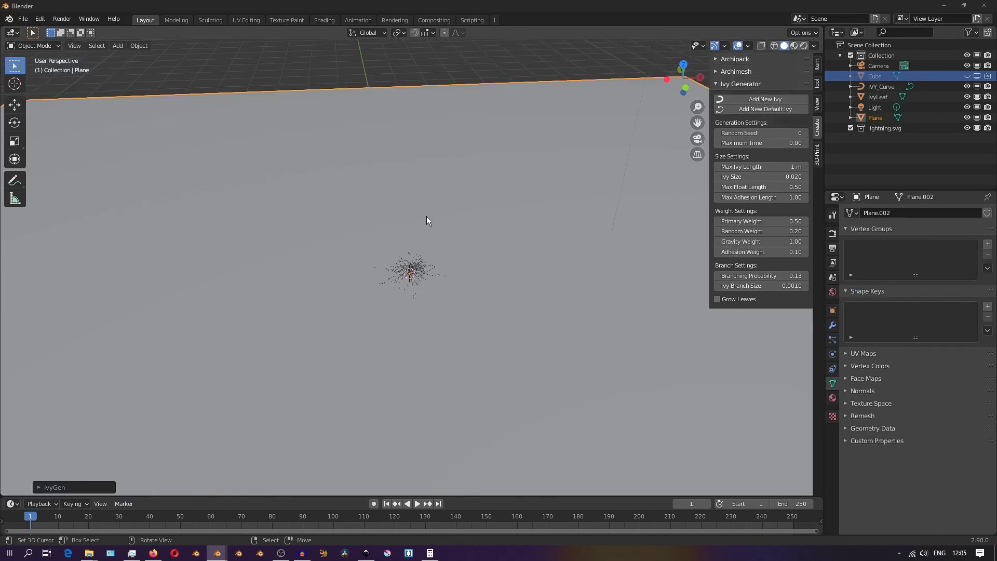
scroll(438, 251, up, 8)
- Replace the ivy with a new one generated on the plane with branching probability 0.08
right_click(556, 285)
scroll(468, 294, down, 8)
key(Delete)
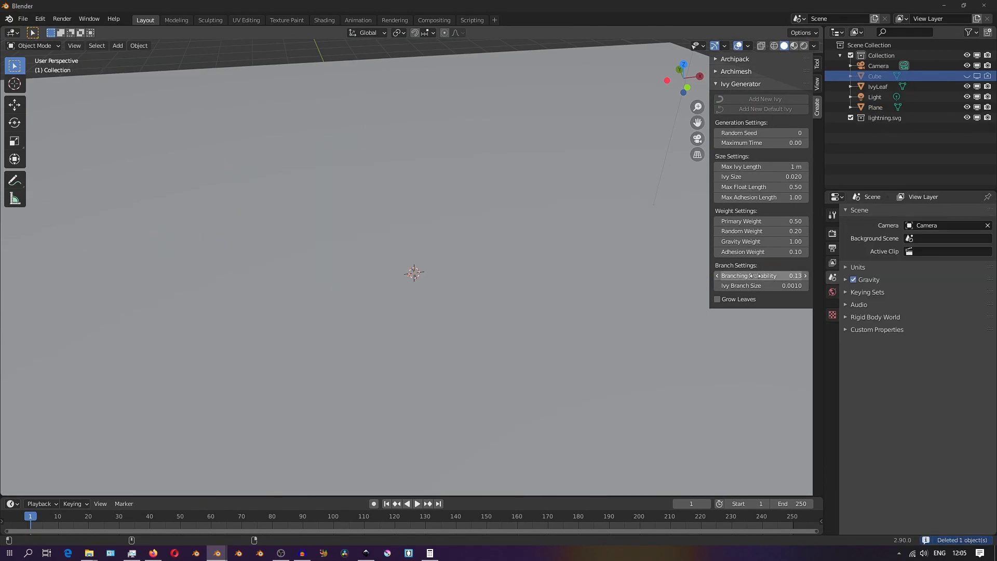
right_click(675, 156)
click(753, 99)
scroll(443, 325, up, 6)
scroll(648, 322, down, 6)
- Select the generated ivy curve and scale it to try out its size
right_click(601, 332)
key(s)
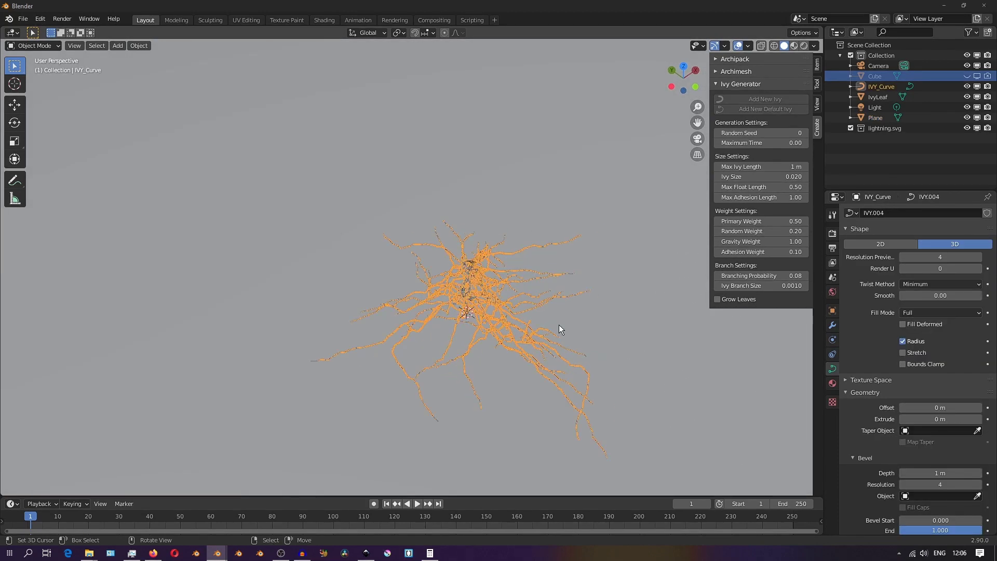
click(601, 354)
middle_drag(600, 354, 481, 359)
scroll(549, 311, up, 2)
- Set the maximum ivy length to 10 m, delete the current ivy and reselect the ground plane
text(10)
key(Return)
right_click(659, 161)
key(Delete)
right_click(676, 156)
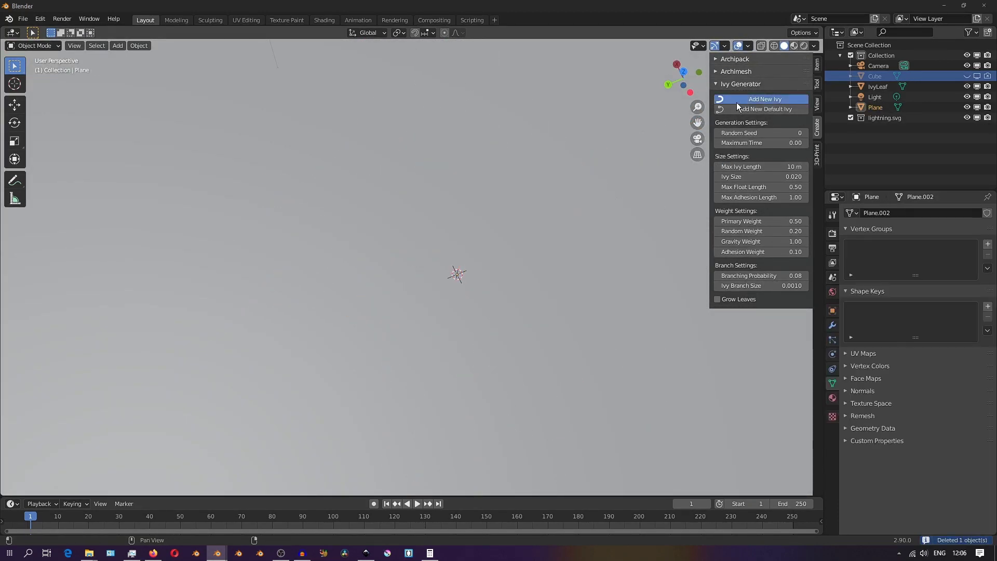
- Place the 3D cursor at a new spot on the plane and replace the trial ivy with a newly generated one
middle_drag(519, 281, 435, 291)
scroll(499, 229, up, 3)
scroll(415, 191, down, 3)
click(415, 191)
middle_drag(415, 191, 404, 233)
shift+right_click(474, 265)
scroll(528, 253, up, 3)
key(Delete)
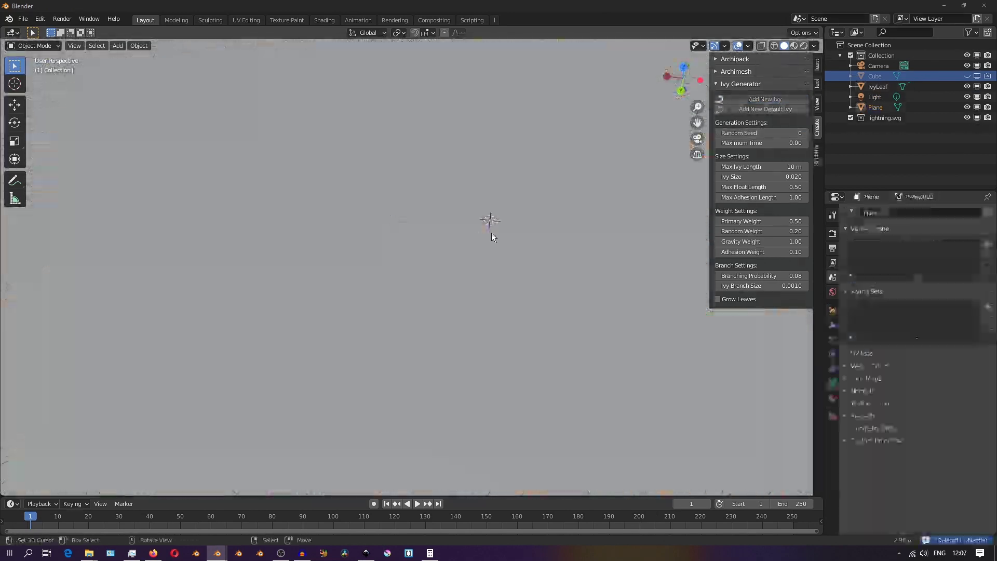
click(766, 109)
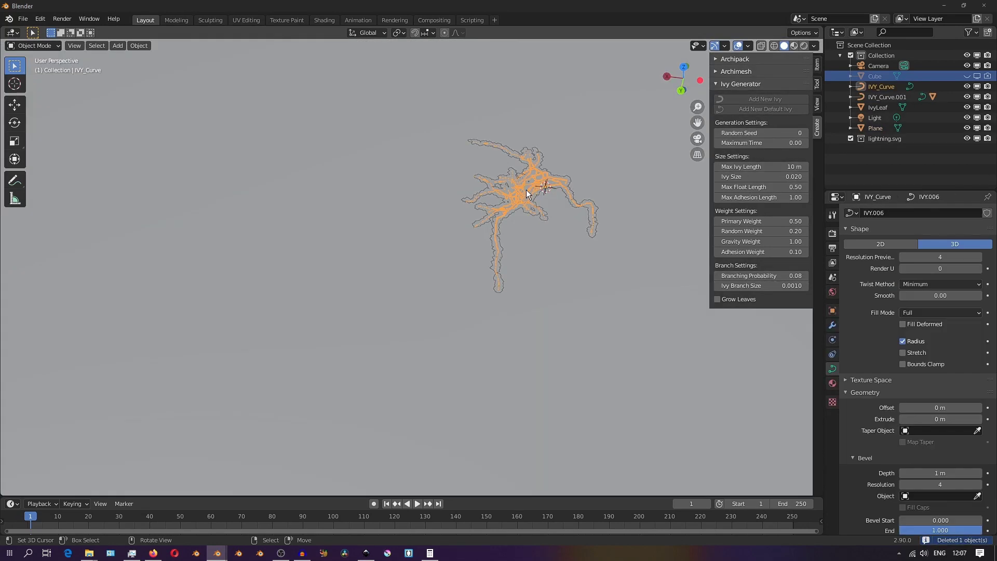
- Delete the extra ivy curve and the ground plane, keeping only the long branching ivy curve
middle_drag(526, 189, 469, 313)
scroll(441, 358, up, 4)
right_click(440, 364)
key(Delete)
scroll(454, 338, down, 6)
right_click(400, 257)
key(alt+a)
middle_drag(418, 288, 389, 283)
scroll(606, 260, up, 5)
scroll(605, 259, down, 3)
middle_drag(606, 260, 496, 324)
scroll(447, 291, down, 4)
right_click(415, 354)
key(Delete)
- Freely rotate the ivy curve and hide the viewport sidebar
scroll(562, 271, up, 5)
right_click(563, 271)
middle_drag(416, 355, 377, 236)
key(alt+a)
scroll(428, 293, down, 5)
right_click(377, 236)
key(r)
key(r)
right_click(332, 146)
middle_drag(332, 146, 570, 302)
key(n)
key(alt+a)
scroll(569, 302, down, 2)
- Open the ivy curve in Edit Mode and change the transform pivot point
right_click(543, 296)
key(Tab)
middle_drag(416, 328, 372, 307)
key(comma)
key(Escape)
key(period)
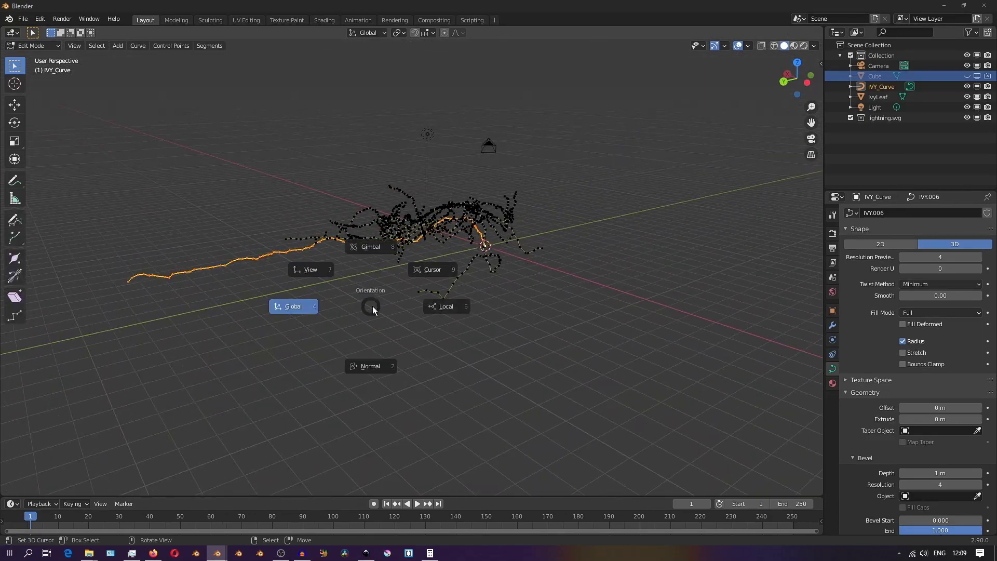
click(484, 306)
key(Tab)
middle_drag(484, 306, 405, 291)
- Select a connected strand of the ivy curve in Edit Mode and scale it
key(Tab)
key(l)
scroll(405, 291, down, 3)
key(s)
click(307, 421)
- Add a Wave modifier to the ivy curve
middle_drag(308, 421, 586, 308)
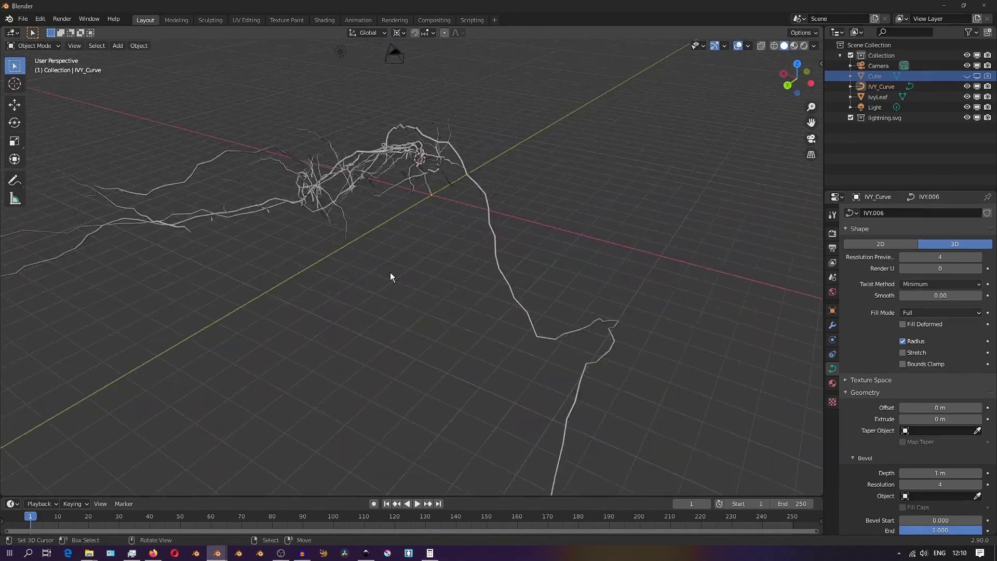
middle_drag(391, 276, 396, 326)
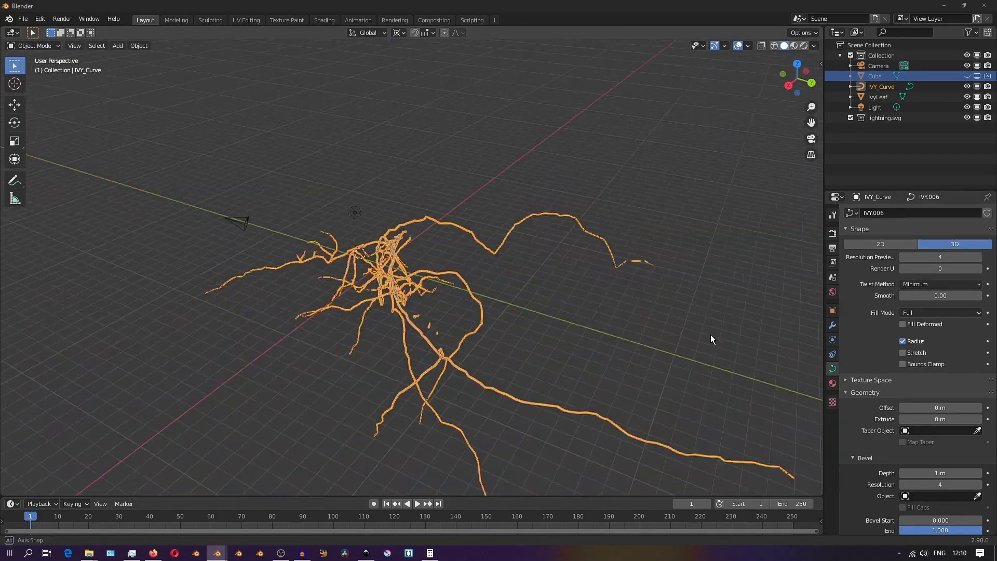
middle_drag(712, 338, 573, 343)
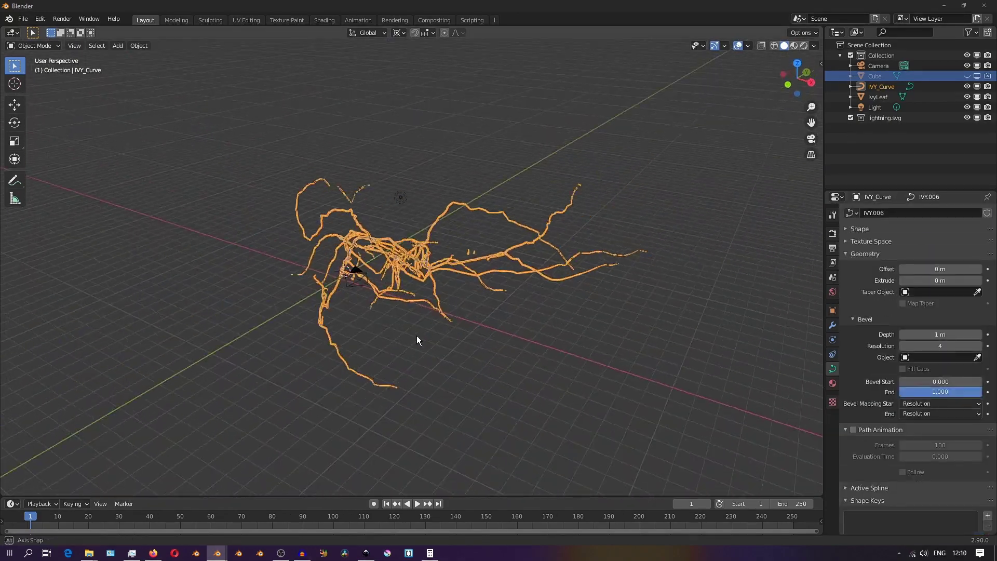
middle_drag(416, 340, 552, 341)
middle_drag(434, 377, 142, 327)
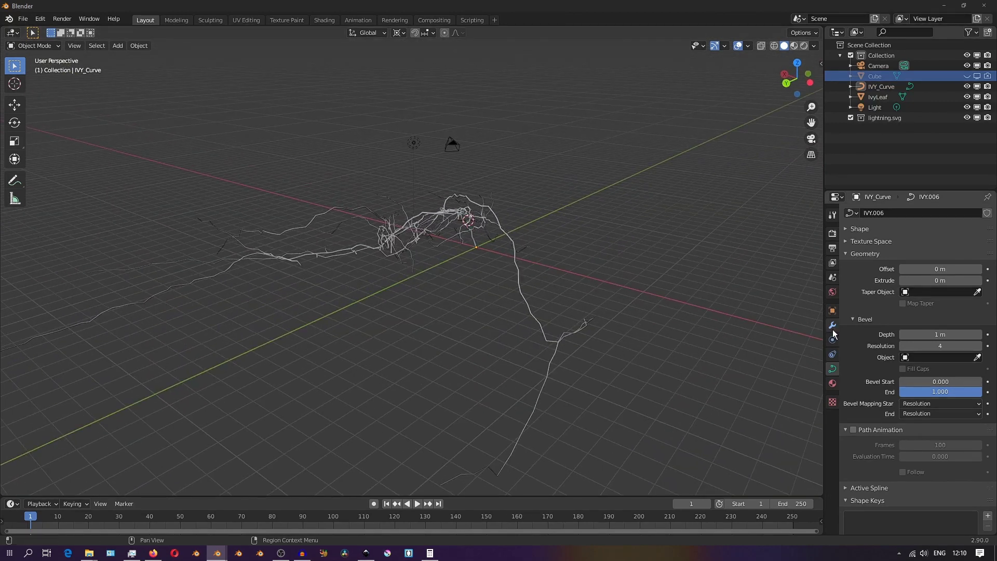
click(833, 325)
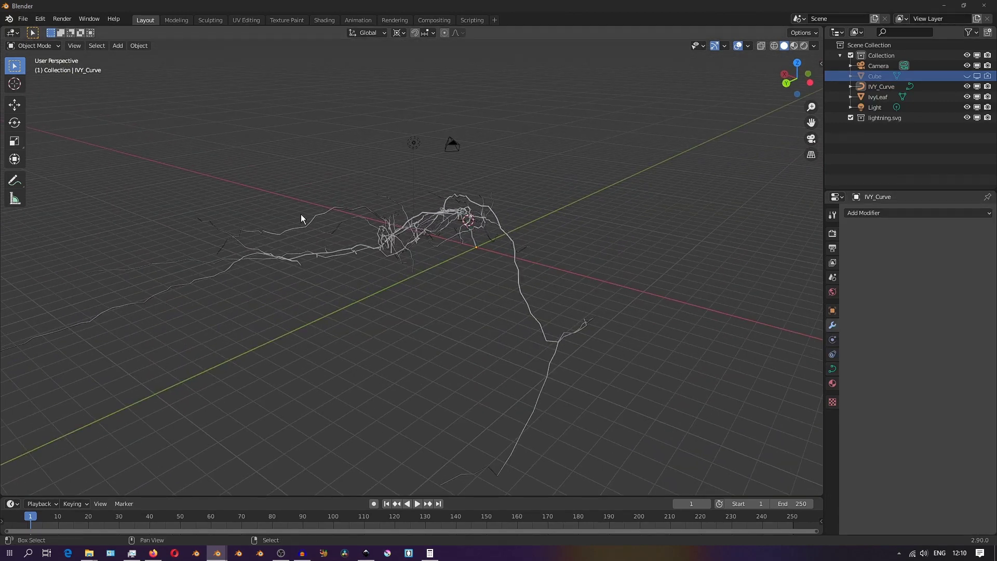
middle_drag(301, 216, 474, 179)
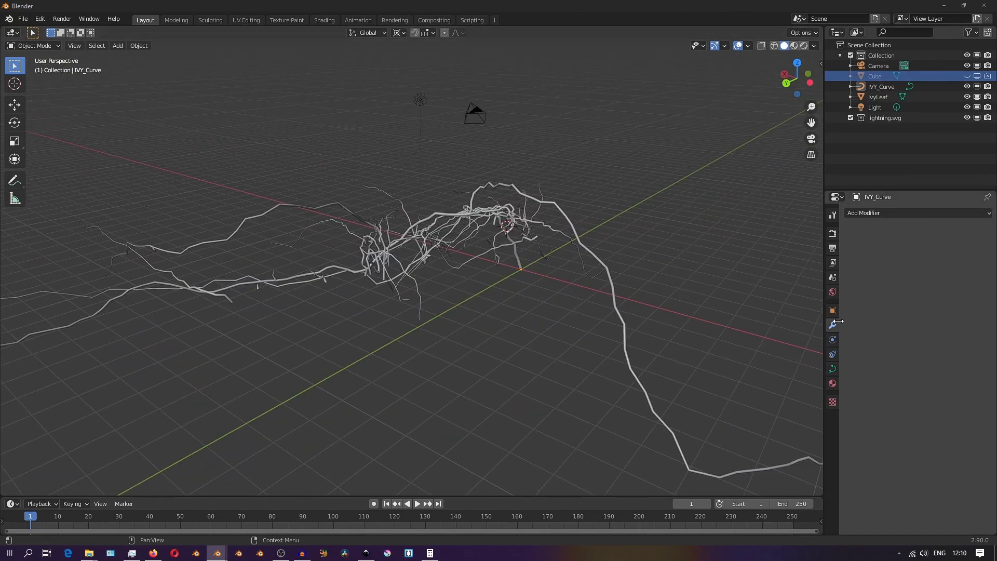
click(860, 213)
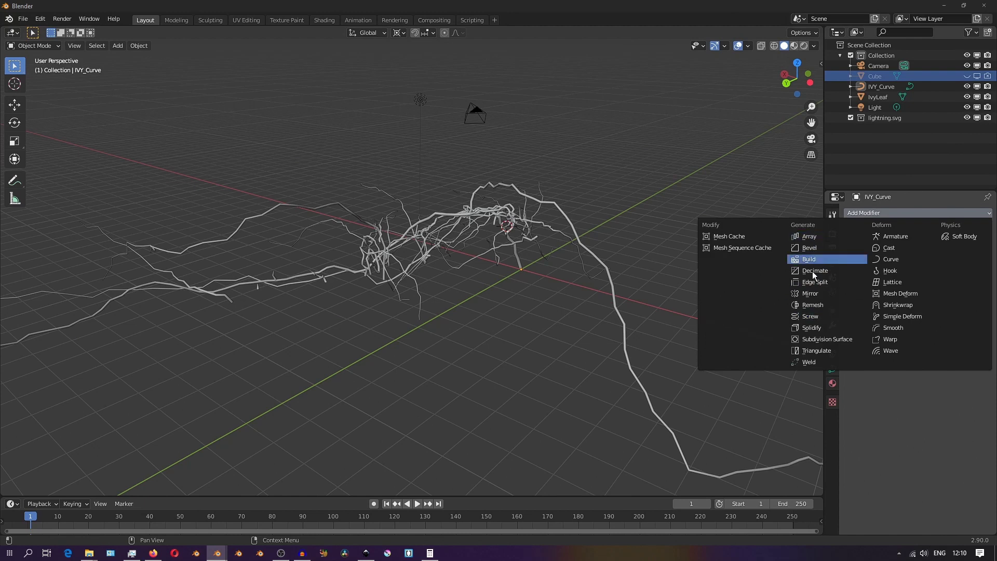
click(893, 351)
- Play the animation and examine the ivy curve's wave motion from several angles
middle_drag(337, 178, 413, 485)
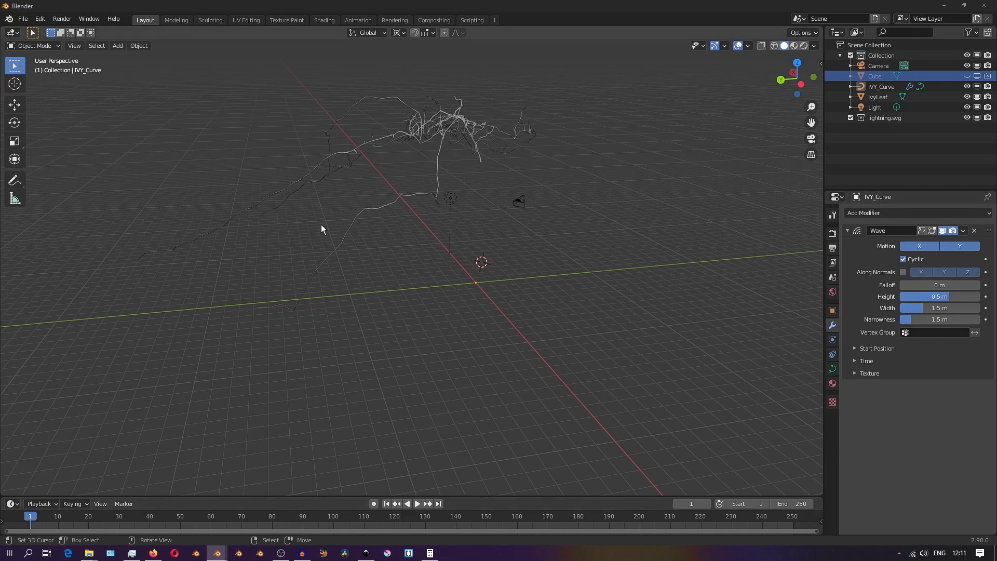
middle_drag(321, 229, 419, 282)
click(417, 503)
middle_drag(475, 423, 445, 346)
scroll(510, 516, down, 3)
scroll(440, 366, up, 3)
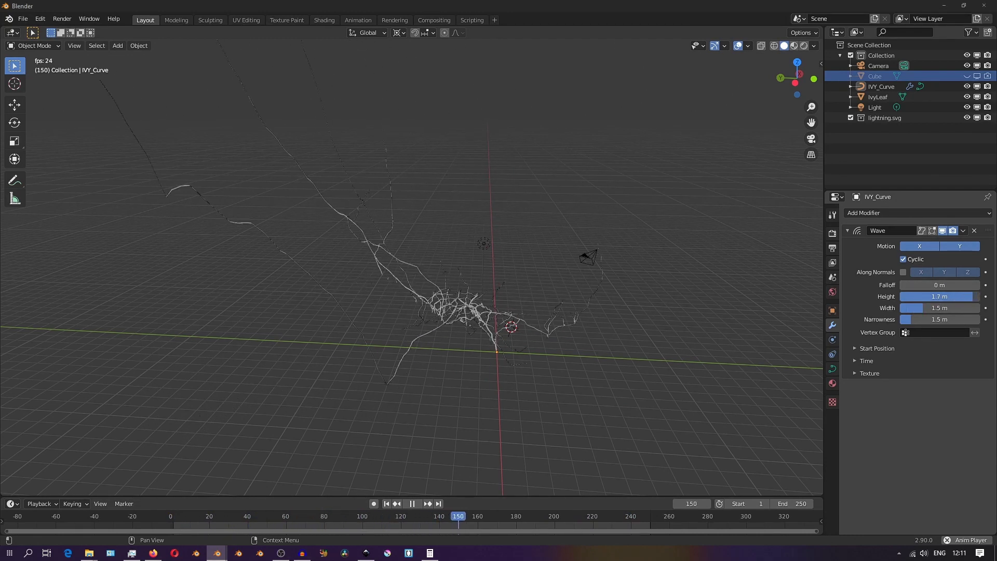
- Set the Wave modifier's height to 0.5 m and apply the ivy curve's object transform
drag(972, 296, 950, 296)
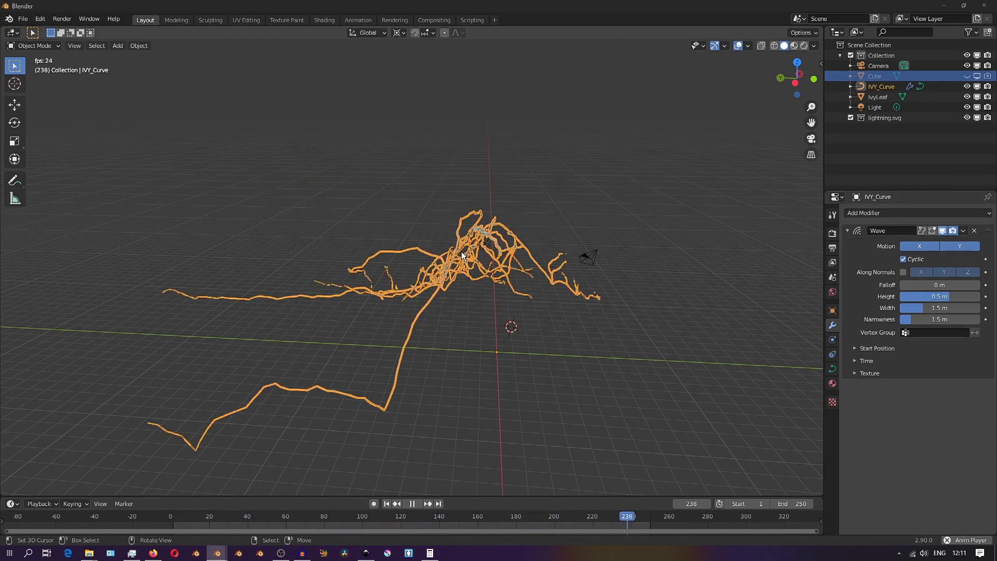
right_click(462, 251)
key(ctrl+a)
click(444, 292)
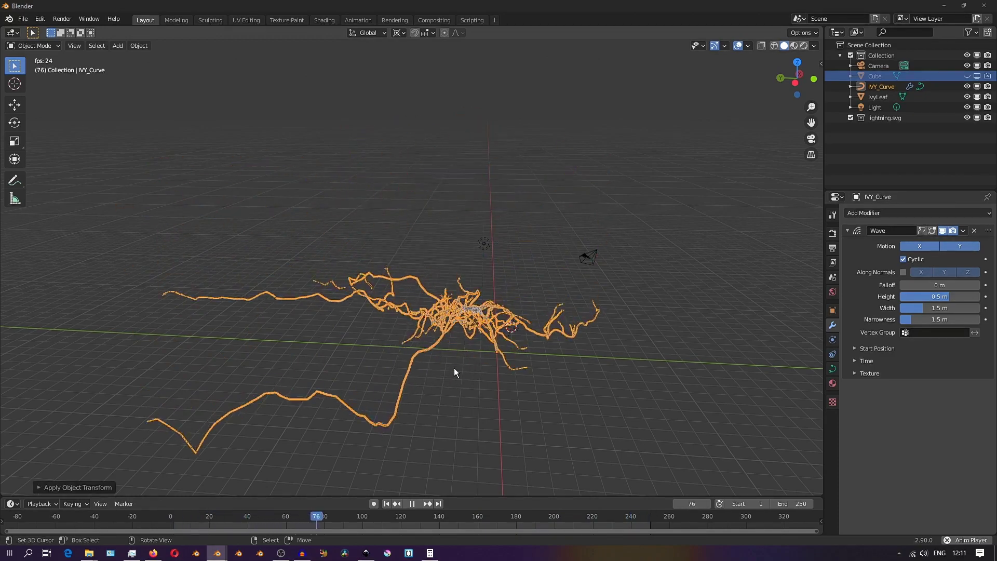
middle_drag(428, 366, 525, 349)
- Set the wave height to 1.1 m and narrowness to 1.6 m, and extend the animation's end frame to 1000
drag(937, 297, 957, 297)
middle_drag(488, 364, 395, 304)
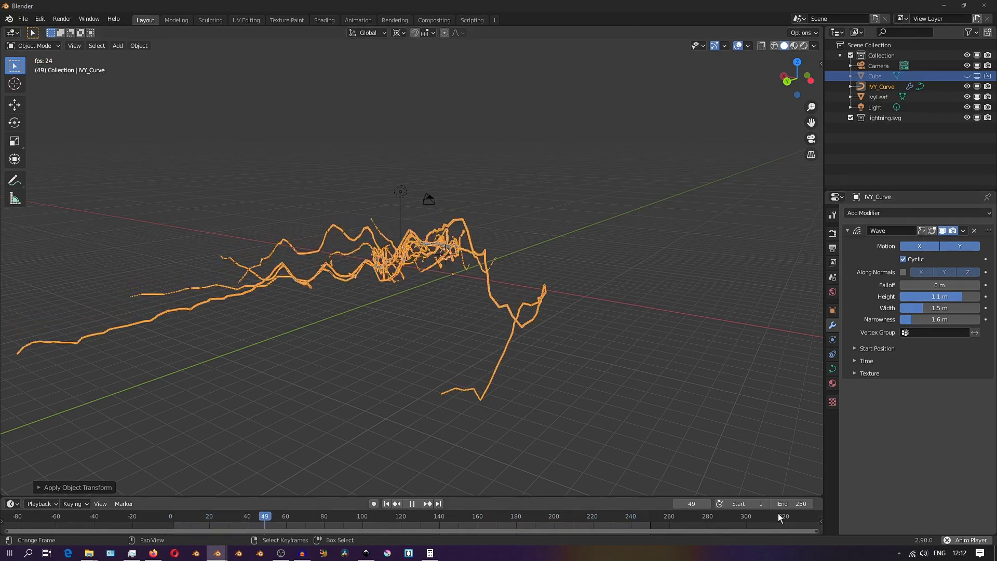
key(BackSpace)
key(Return)
middle_drag(392, 333, 545, 325)
- Raise the wave speed to about 0.61 and keyframe the wave's height, width, narrowness and speed
click(855, 361)
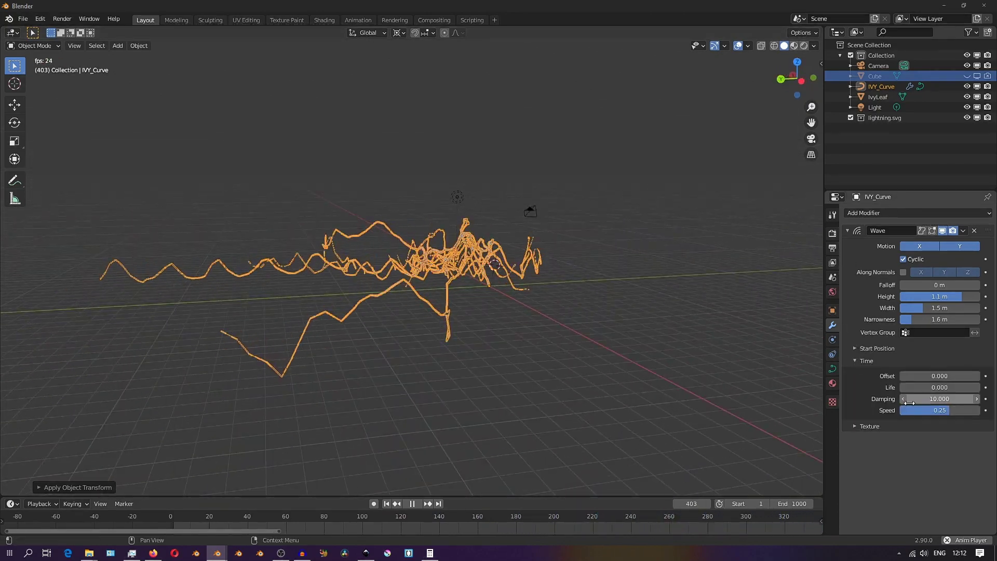
drag(957, 410, 964, 410)
middle_drag(522, 327, 454, 301)
click(424, 291)
mouse_move(317, 322)
middle_down()
mouse_move(497, 329)
mouse_move(263, 325)
mouse_move(534, 327)
mouse_move(399, 327)
mouse_move(363, 307)
middle_up()
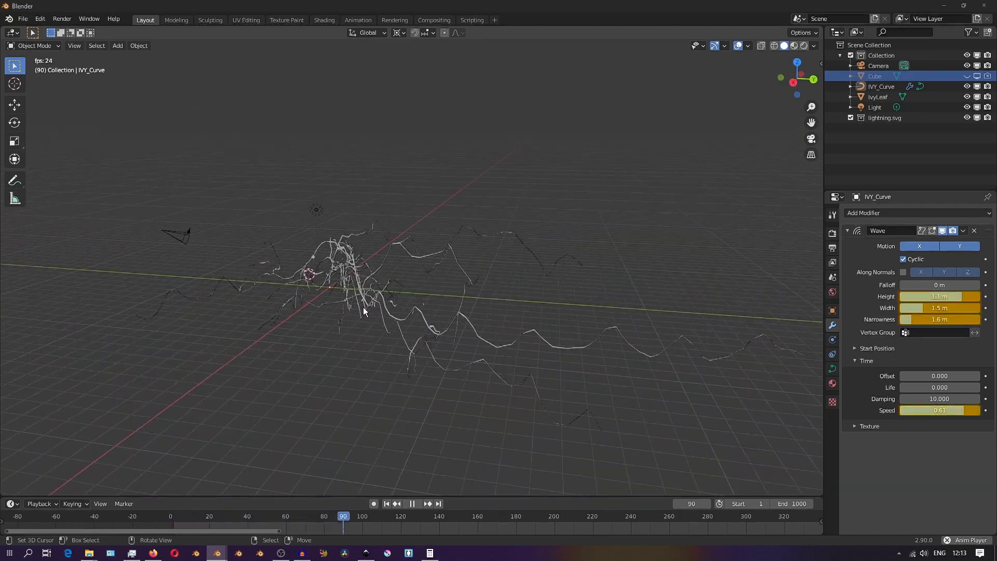
- In the Shading workspace, give the ivy curve a blue Emission material with strength 159 and enable Bloom
click(323, 20)
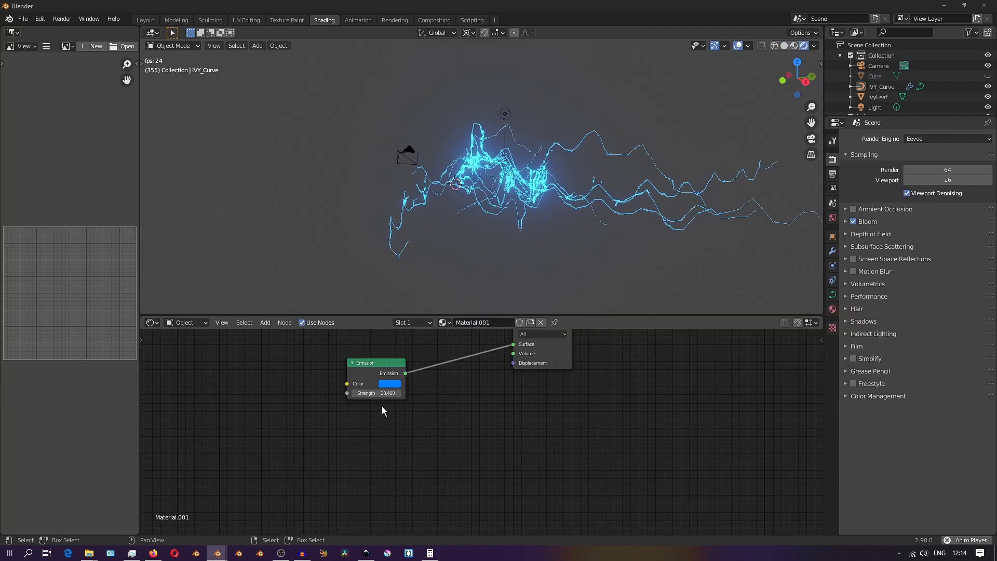
drag(375, 393, 403, 393)
middle_drag(605, 226, 702, 251)
scroll(587, 202, down, 3)
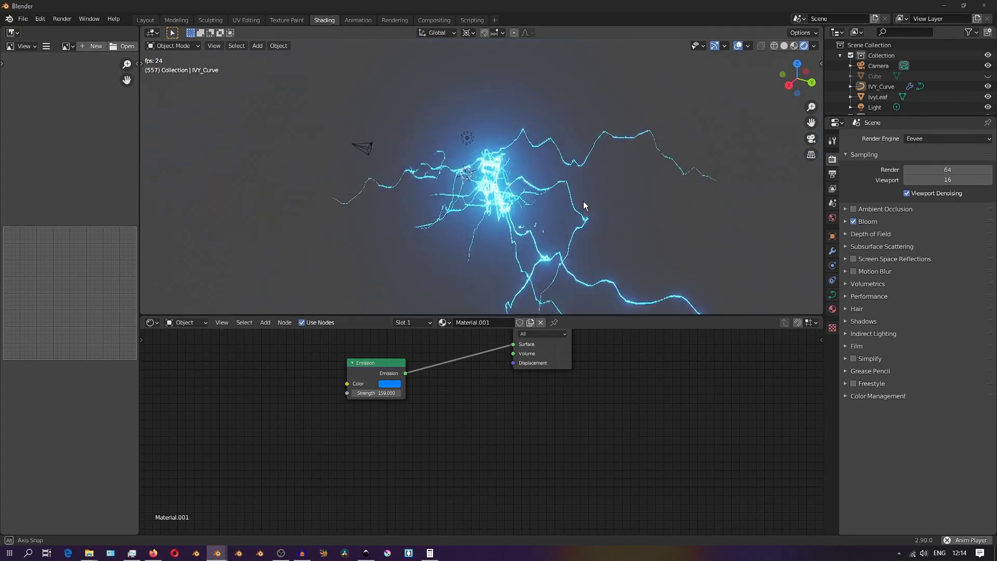
middle_drag(599, 198, 642, 197)
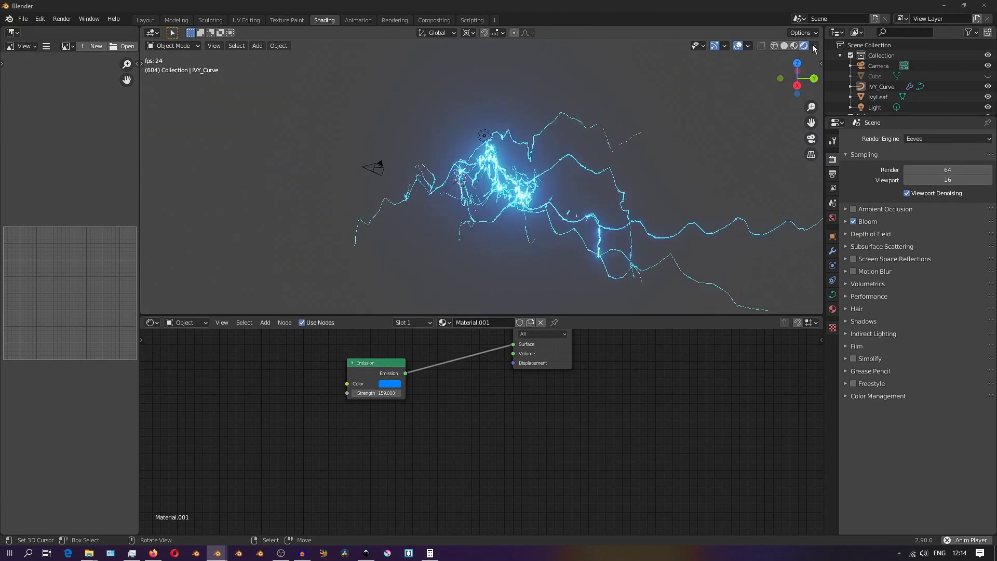
- Turn off Scene World lighting for the rendered viewport
click(814, 46)
click(756, 108)
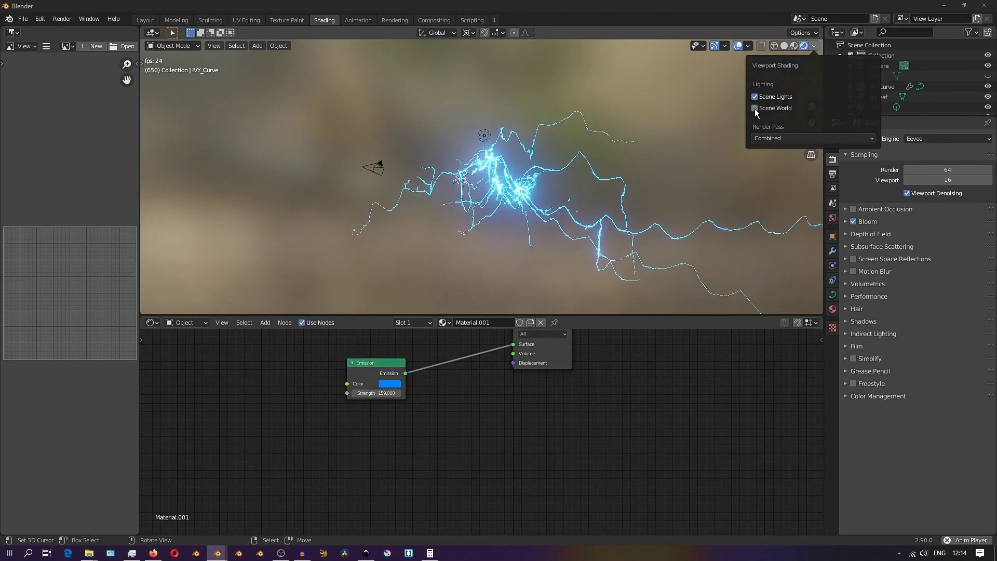
- Enable Scene World lighting in the viewport shading and raise the Emission strength to about 394.7
click(755, 108)
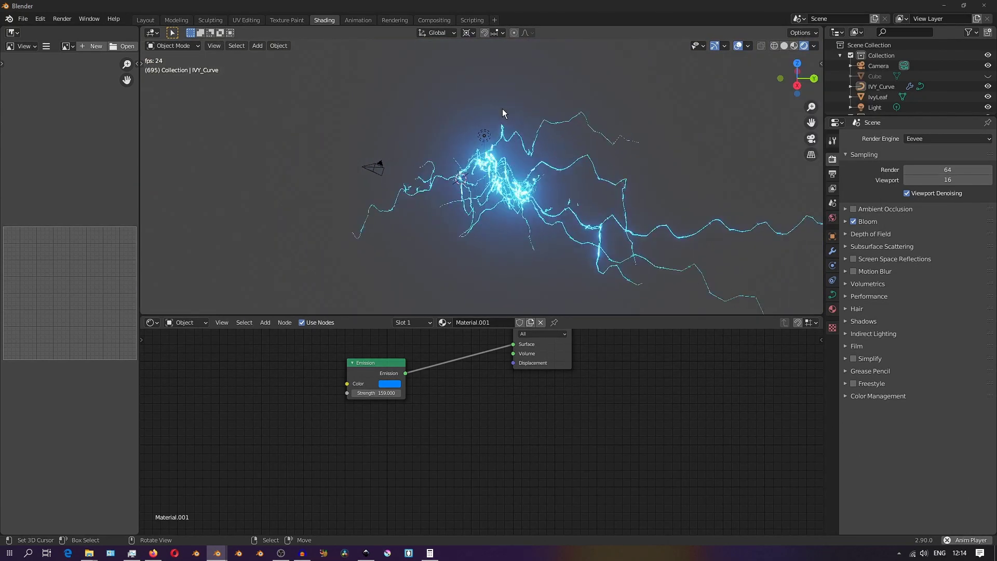
middle_drag(491, 248, 522, 257)
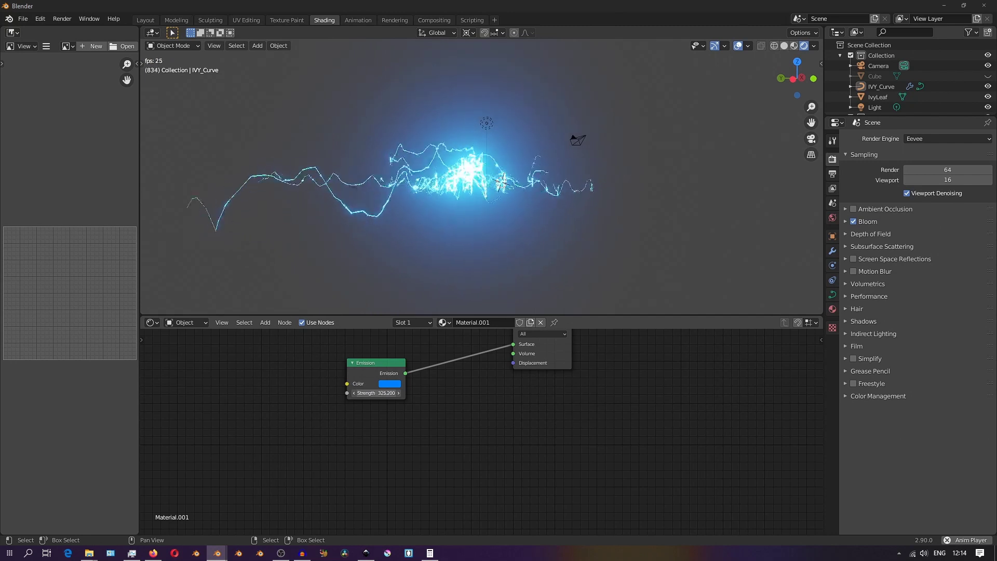
drag(376, 393, 387, 393)
middle_drag(459, 140, 780, 210)
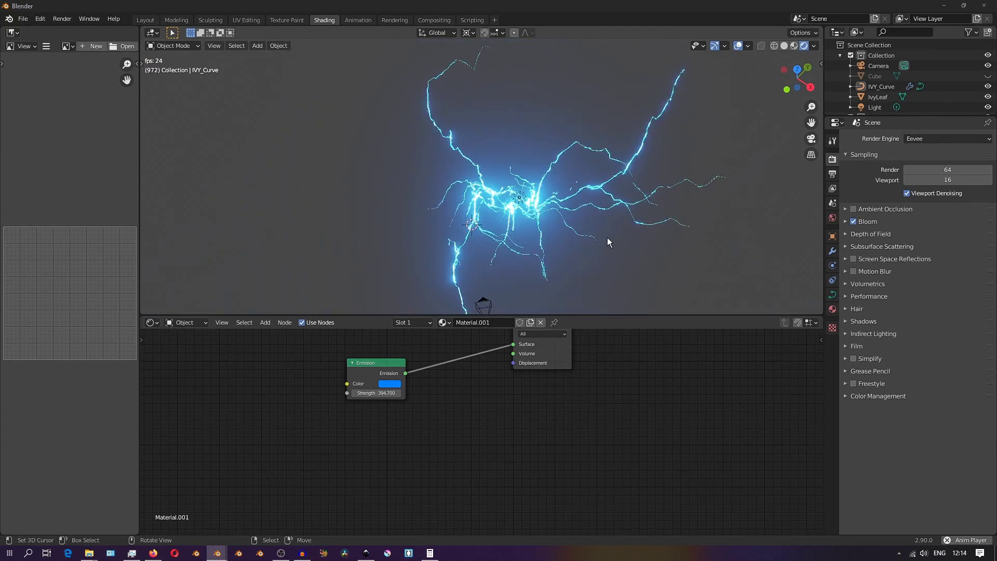
key(space)
middle_drag(597, 242, 537, 125)
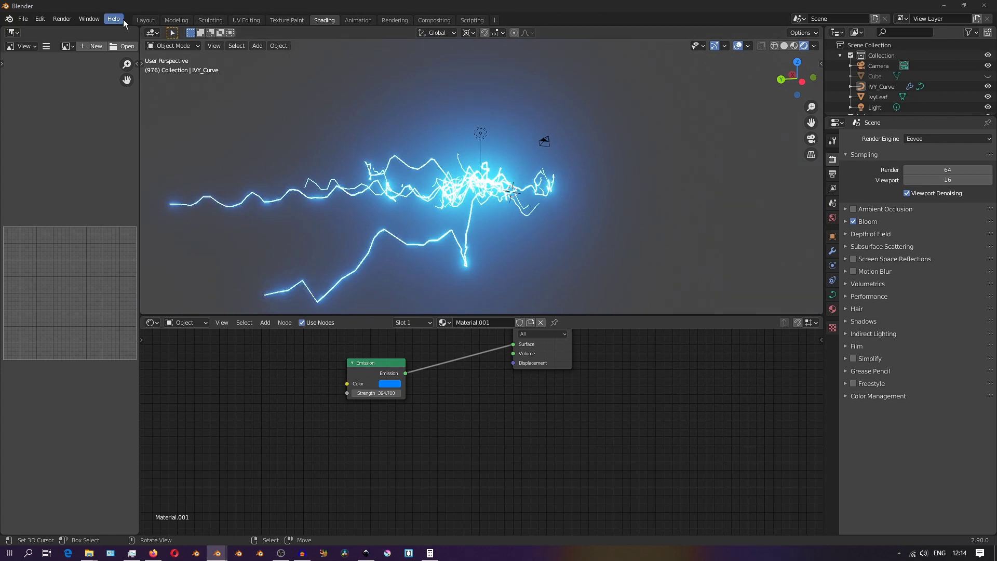
- In the Layout workspace, display rendered shading and raise the Wave modifier's speed to 0.84 during playback
click(145, 19)
middle_drag(451, 151, 480, 140)
click(803, 45)
mouse_move(467, 205)
middle_down()
mouse_move(297, 279)
mouse_move(377, 304)
mouse_move(320, 297)
mouse_move(549, 319)
mouse_move(497, 335)
mouse_move(554, 338)
mouse_move(594, 286)
mouse_move(379, 270)
middle_up()
key(space)
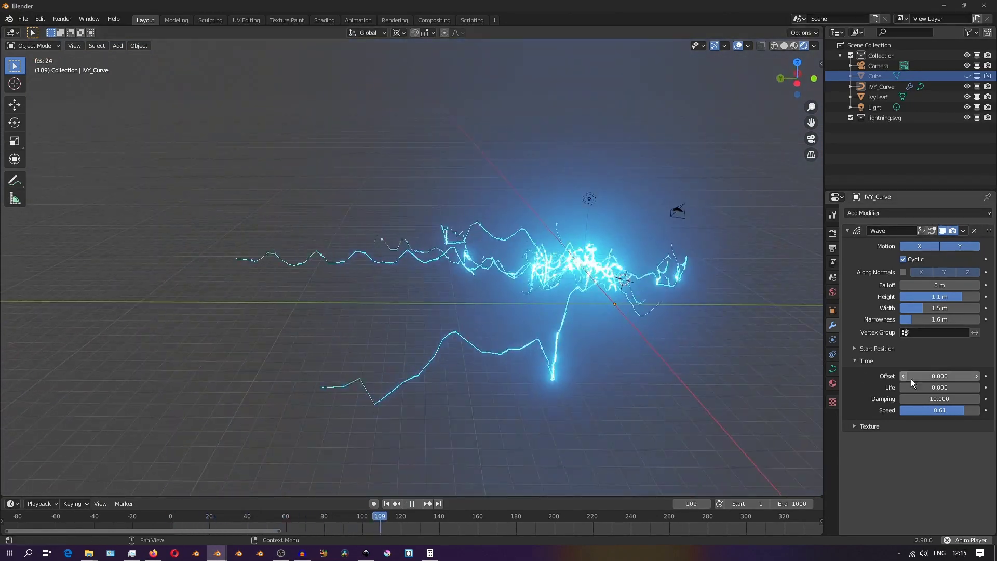
drag(939, 410, 950, 411)
middle_drag(597, 321, 322, 304)
- Add a new Clouds texture to the Wave modifier and adjust its noise settings
click(868, 426)
click(892, 441)
click(832, 402)
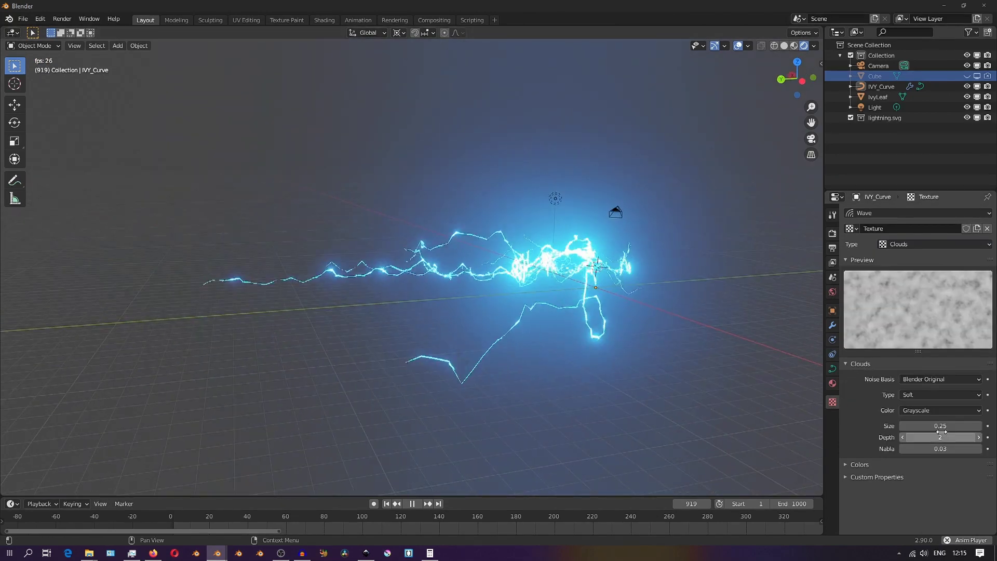
drag(941, 431, 930, 431)
middle_drag(494, 371, 322, 308)
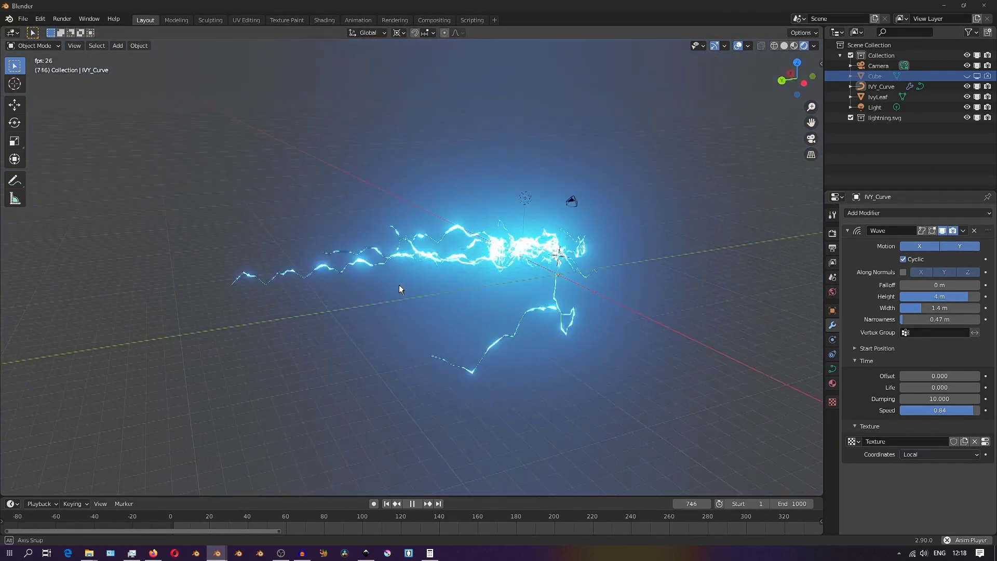
- Add a second Wave modifier with Along Normals enabled, and hide the first Wave modifier in the viewport
middle_drag(399, 285, 373, 239)
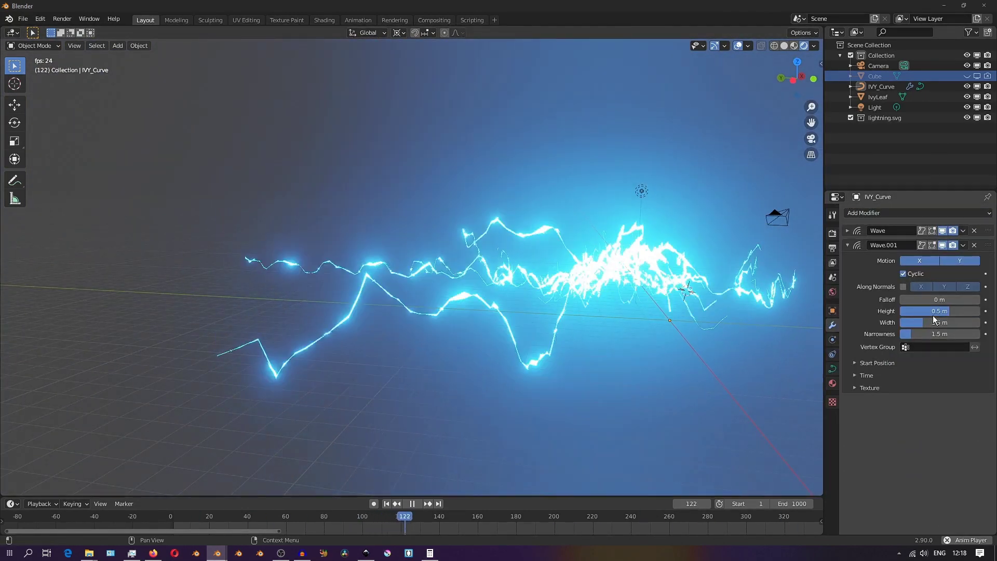
drag(933, 312, 933, 312)
click(943, 231)
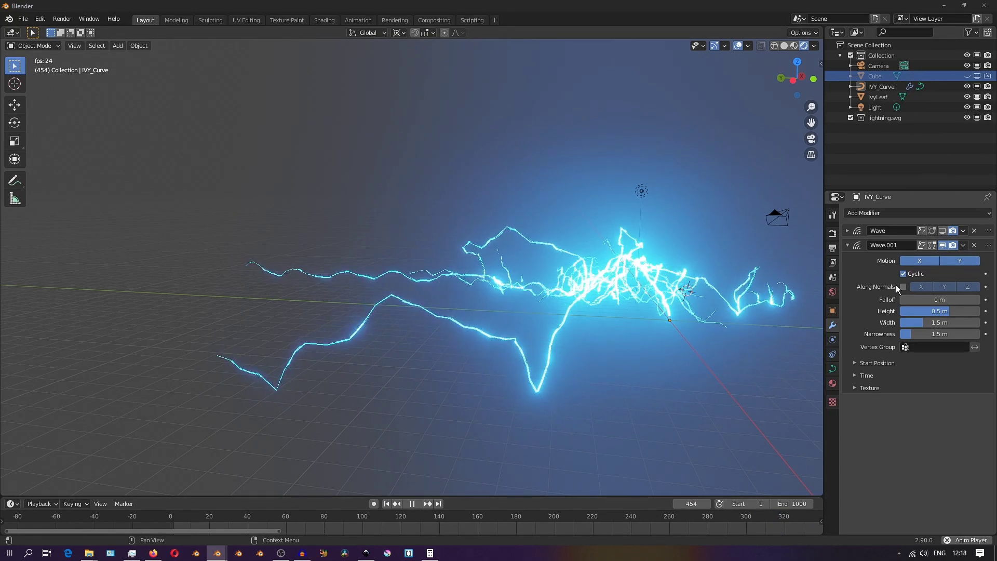
middle_drag(604, 317, 514, 305)
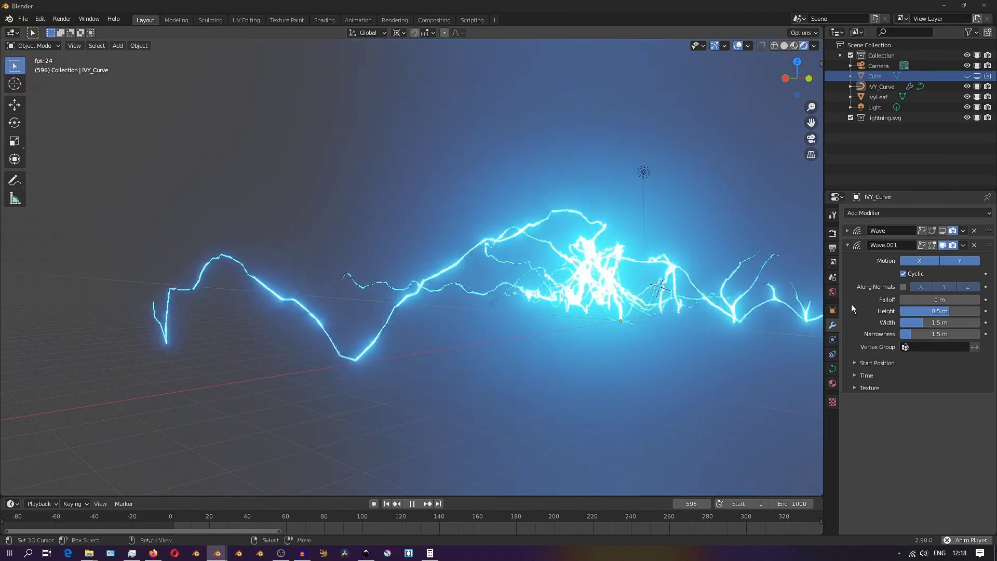
click(903, 287)
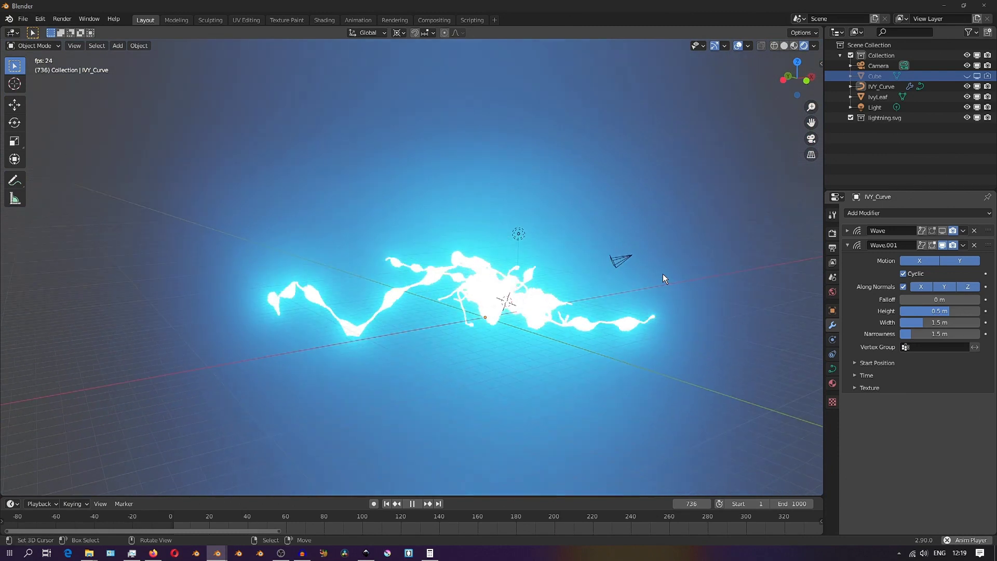
- Set the second wave's height to 0.26 m, width to 2.1 m and narrowness to 0.34 m
drag(940, 310, 931, 334)
middle_drag(384, 311, 618, 322)
mouse_move(922, 323)
mouse_down()
mouse_move(936, 323)
mouse_move(915, 322)
mouse_up()
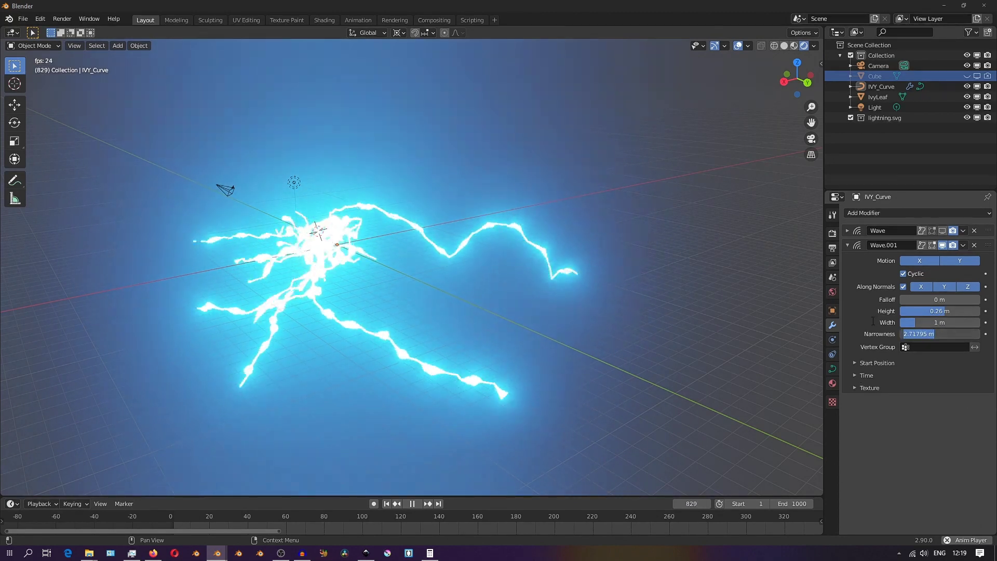
text(0.34)
key(Return)
click(935, 322)
text(2.1)
key(Return)
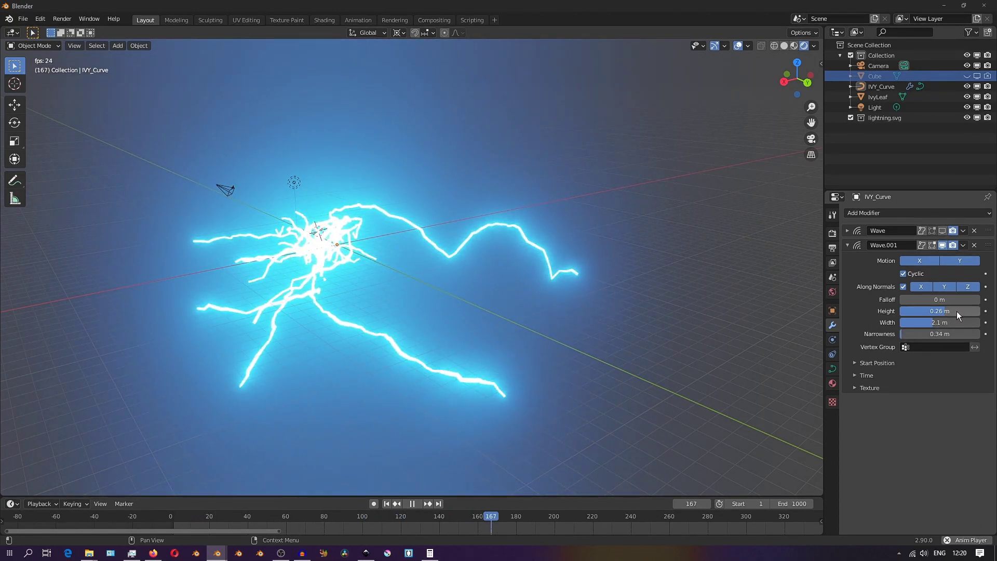
- Change the second wave's height to about 0.51 m, width to 0.97 m and speed to 0.87
click(866, 375)
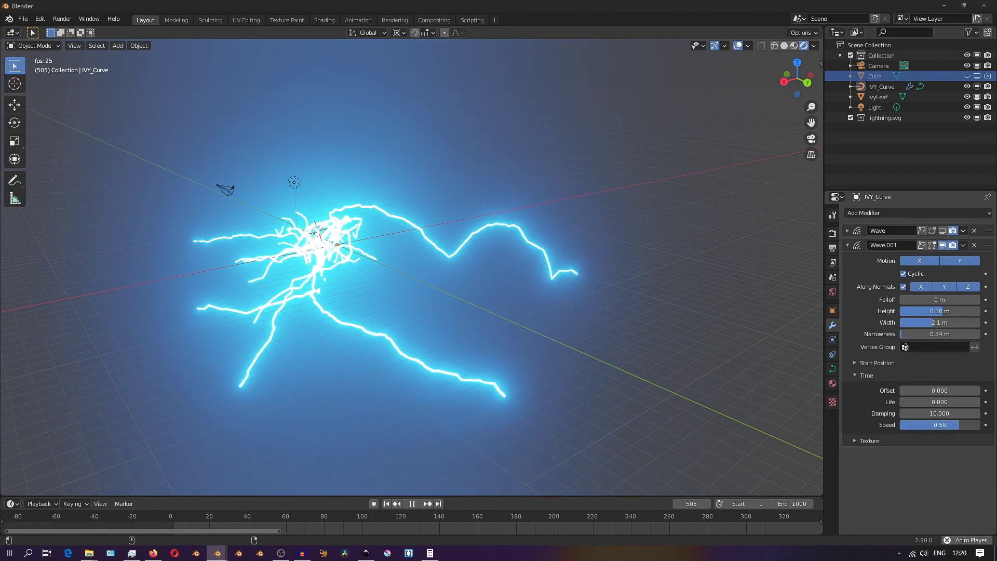
drag(940, 311, 946, 311)
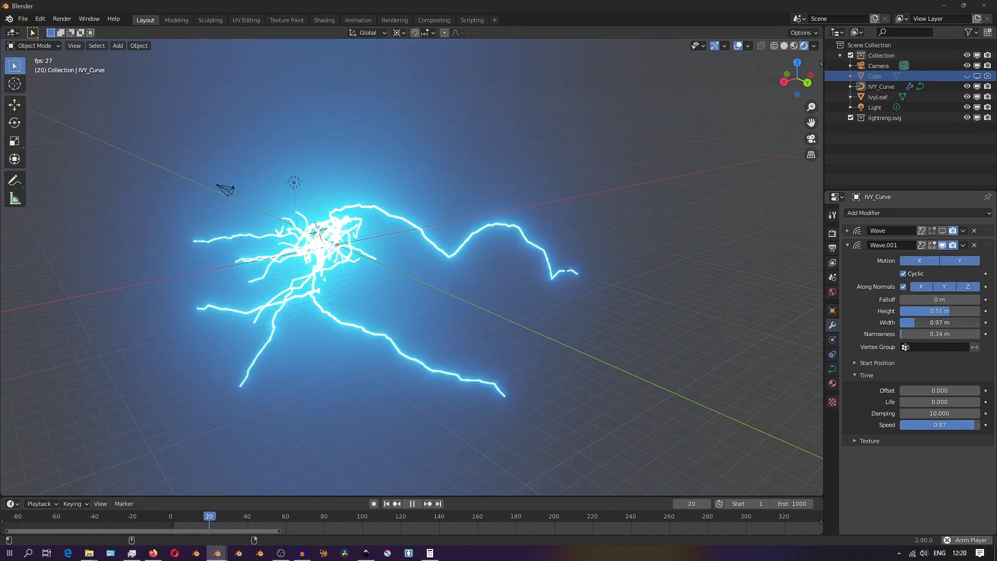
middle_drag(506, 281, 363, 271)
- Add a fresh Wave modifier and give it a Clouds texture with Voronoi F1 noise, size 0.20, depth 10 and a color ramp
click(847, 245)
click(917, 213)
click(894, 351)
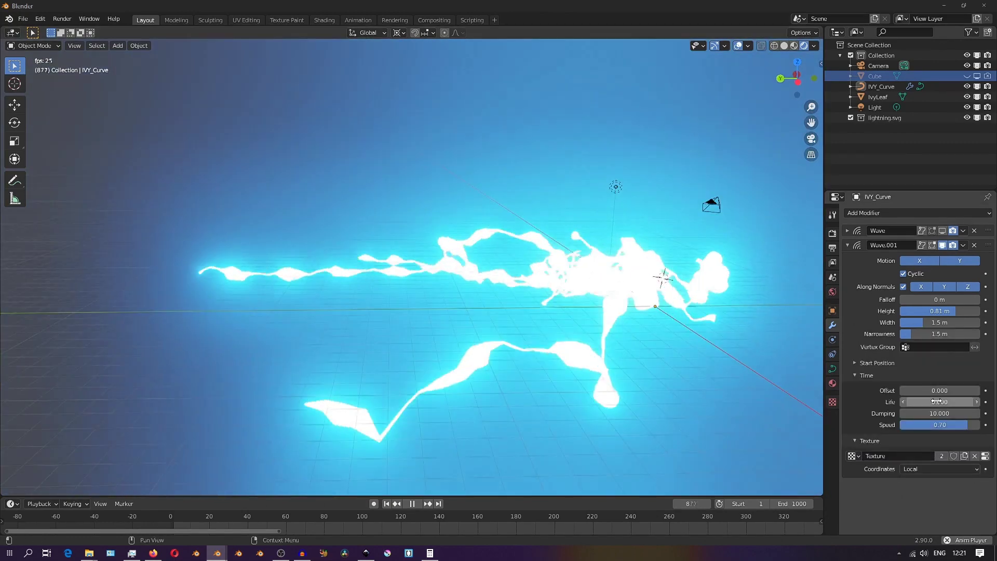
click(846, 259)
click(895, 464)
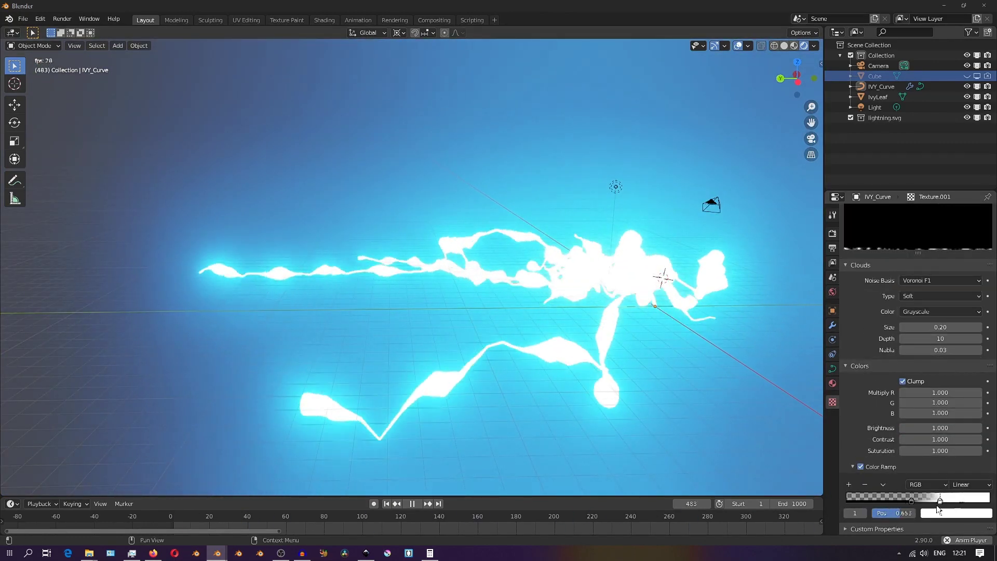
middle_drag(584, 291, 568, 292)
click(832, 368)
click(832, 326)
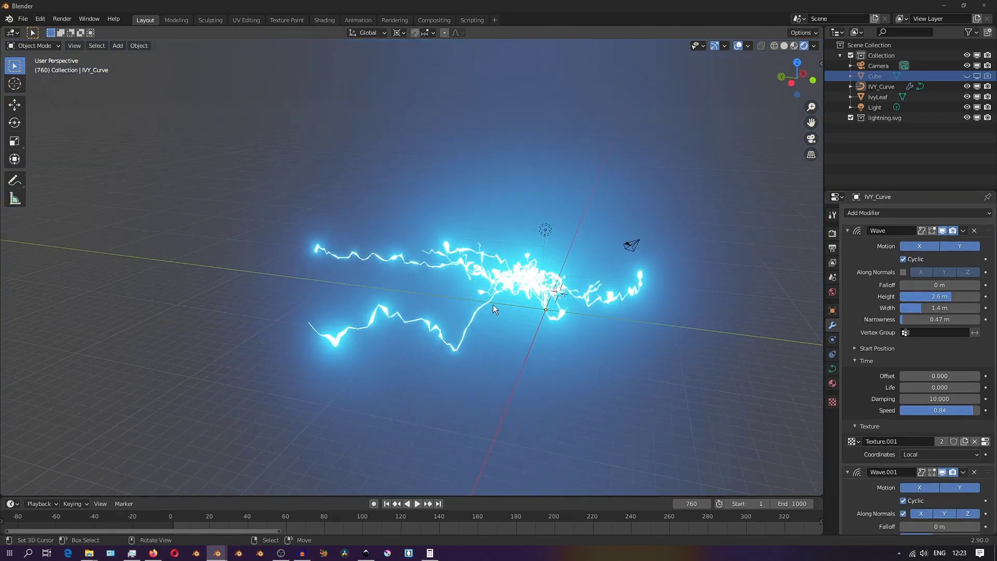
- Trackball-rotate the lightning curve so its branches spread upward
key(r)
key(r)
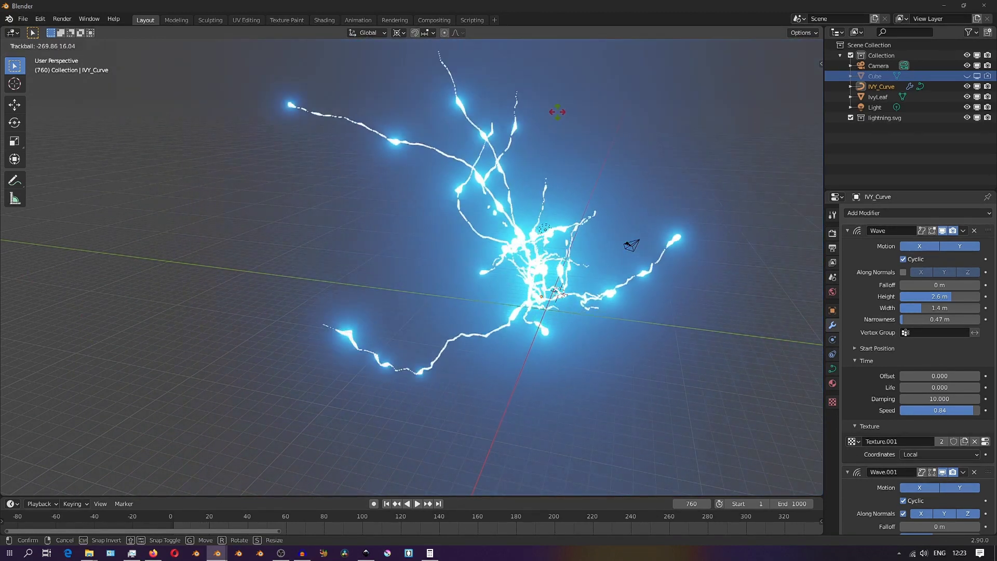
click(651, 313)
click(618, 302)
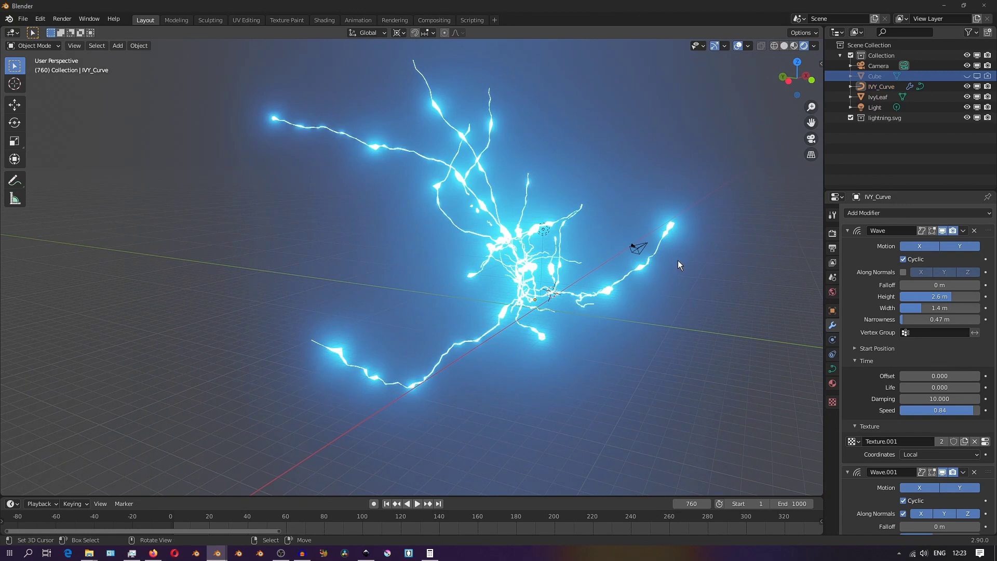
- Set the second wave's height to about -0.19 m and play the animation to check the motion
scroll(885, 464, down, 5)
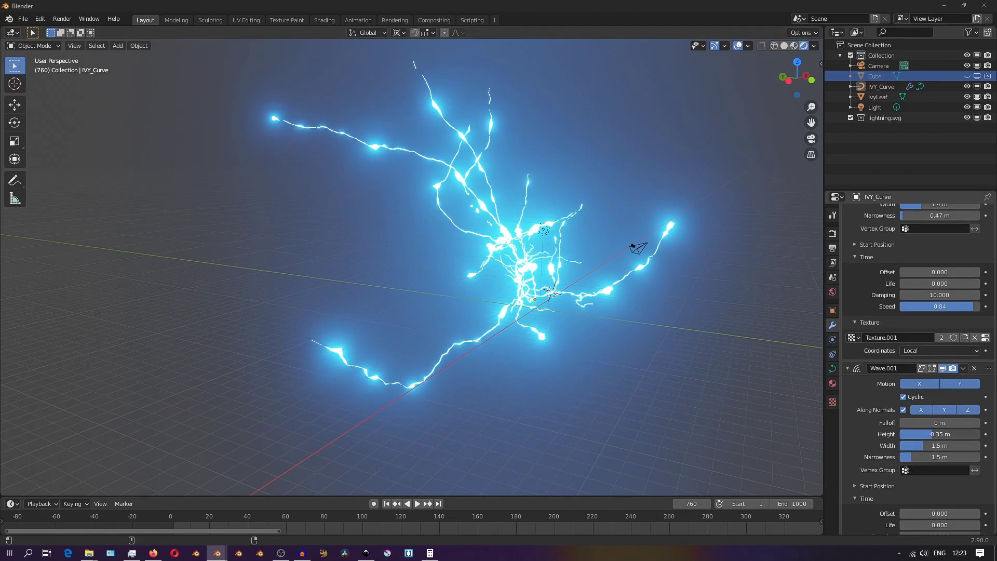
mouse_move(935, 434)
mouse_down()
mouse_move(950, 434)
mouse_move(936, 434)
mouse_up()
key(space)
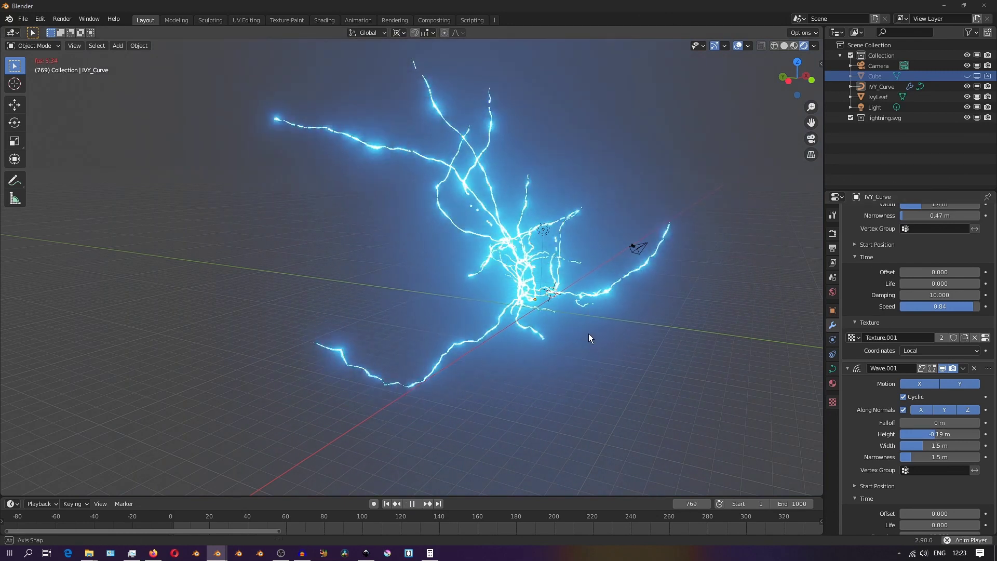
middle_drag(586, 326, 584, 304)
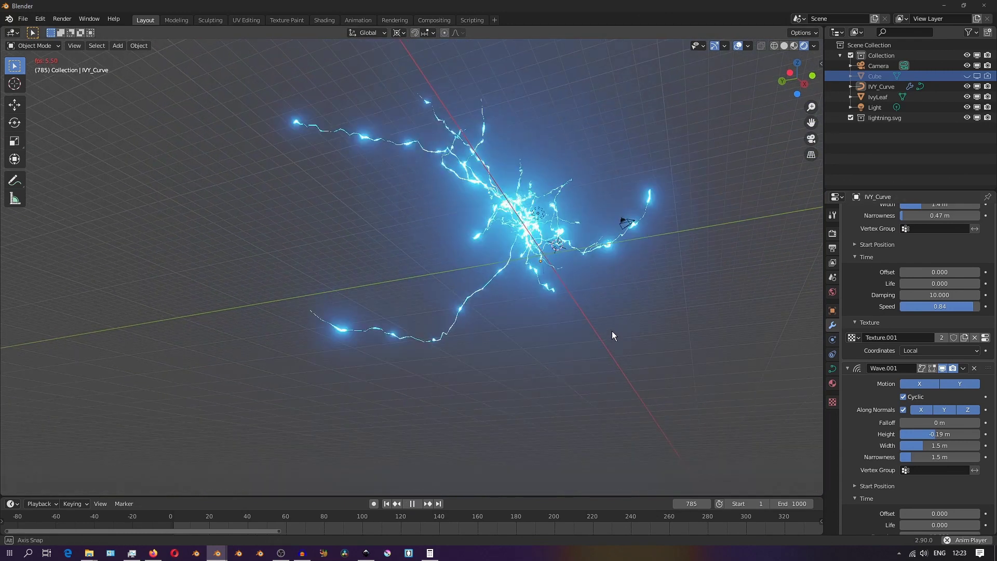
key(space)
middle_drag(625, 346, 518, 345)
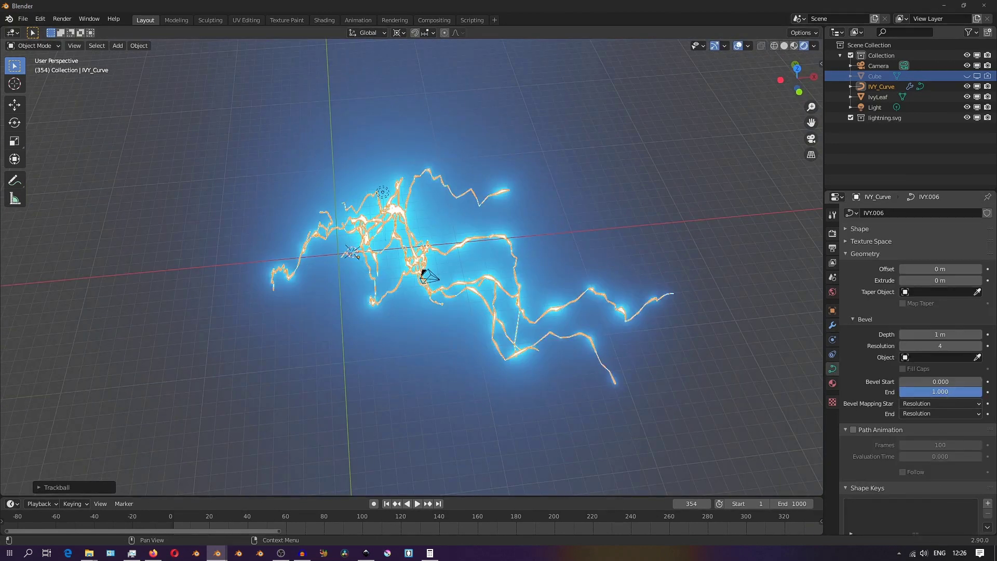
- Set the animation range to frames 0–10 and keyframe the curve's Bevel End at 0 on frame 0
drag(966, 392, 900, 392)
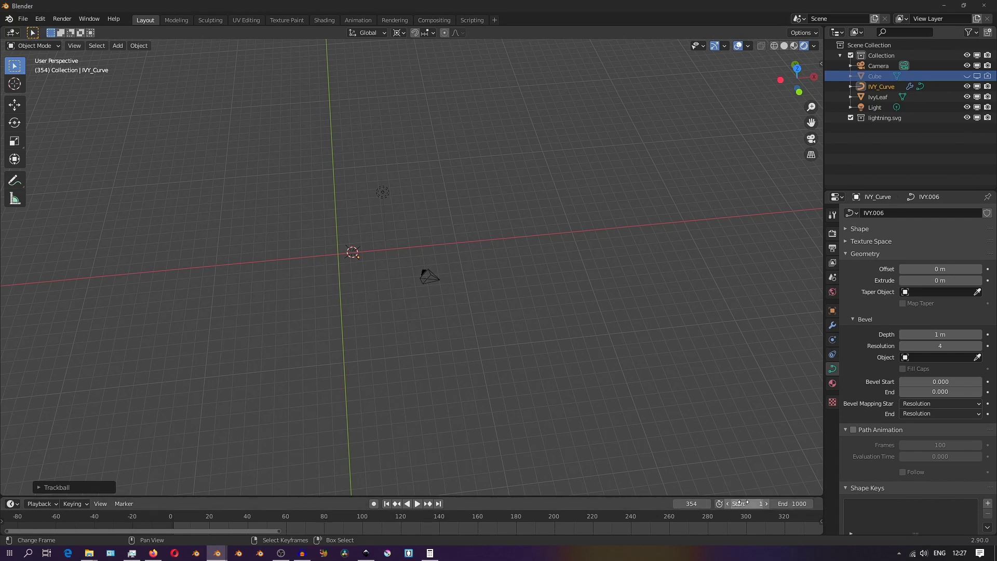
drag(792, 503, 727, 503)
click(289, 516)
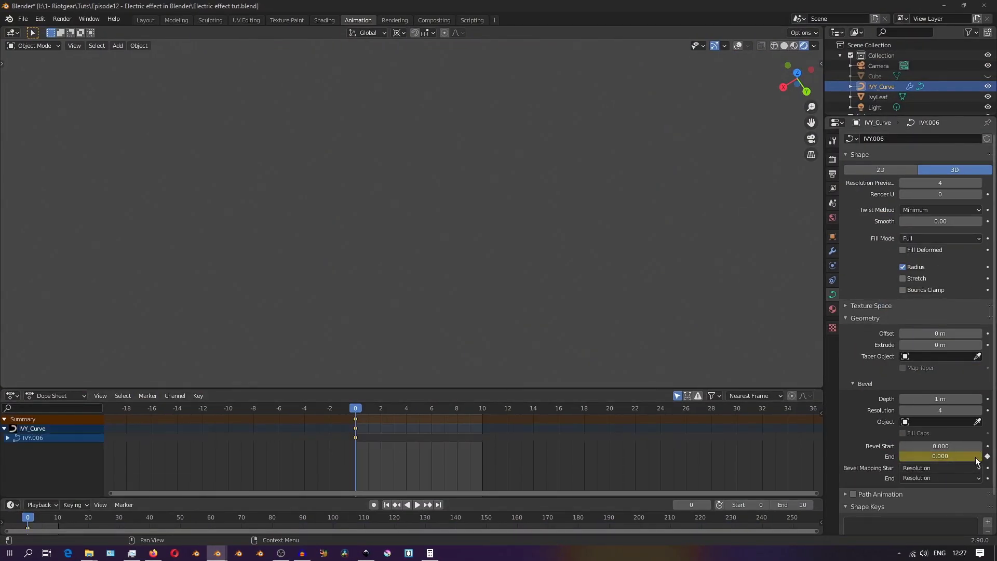
- Set the curve's Bevel End to 1 at frame 4 and keyframe it
key(space)
key(space)
drag(902, 456, 981, 456)
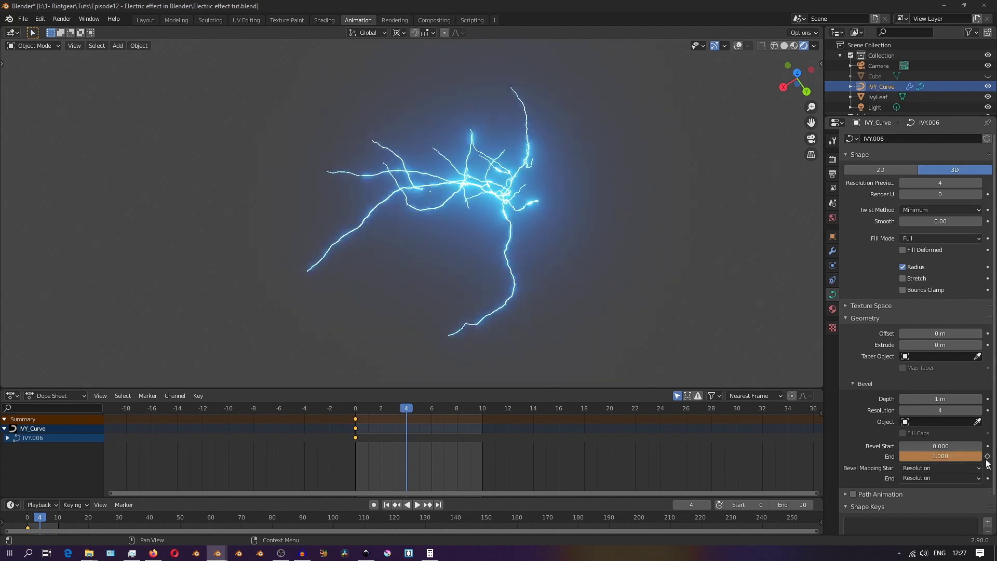
click(987, 456)
- Keyframe the curve's Bevel Start at 0 on frame 2 and at 1 on frame 8, and play it back
drag(399, 411, 381, 410)
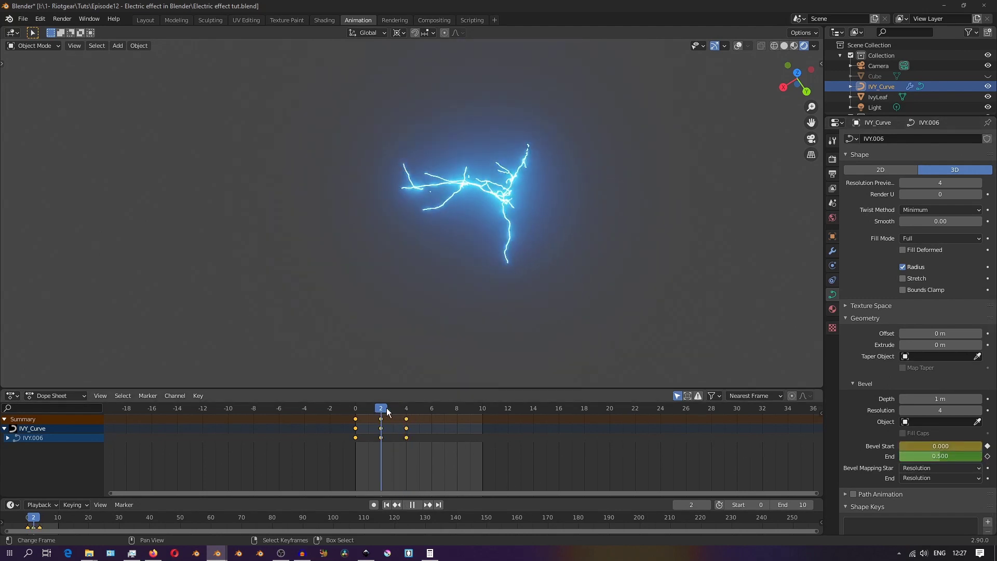
key(space)
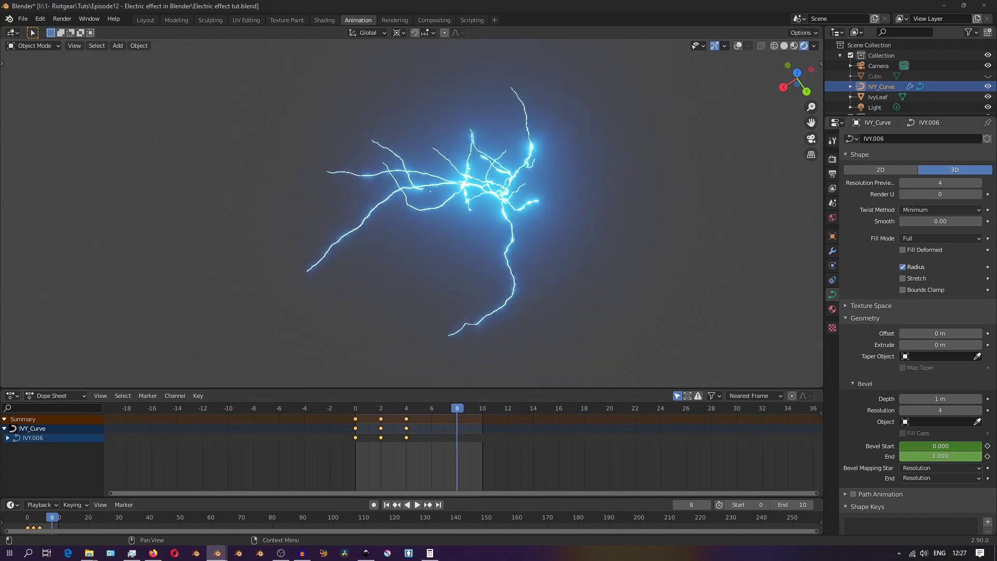
drag(909, 446, 991, 446)
click(988, 446)
key(shift+Left)
key(space)
- Move the frame 4 keyframe to frame 3 in the Dope Sheet
middle_drag(422, 299, 430, 299)
scroll(400, 457, up, 1)
right_click(402, 419)
key(g)
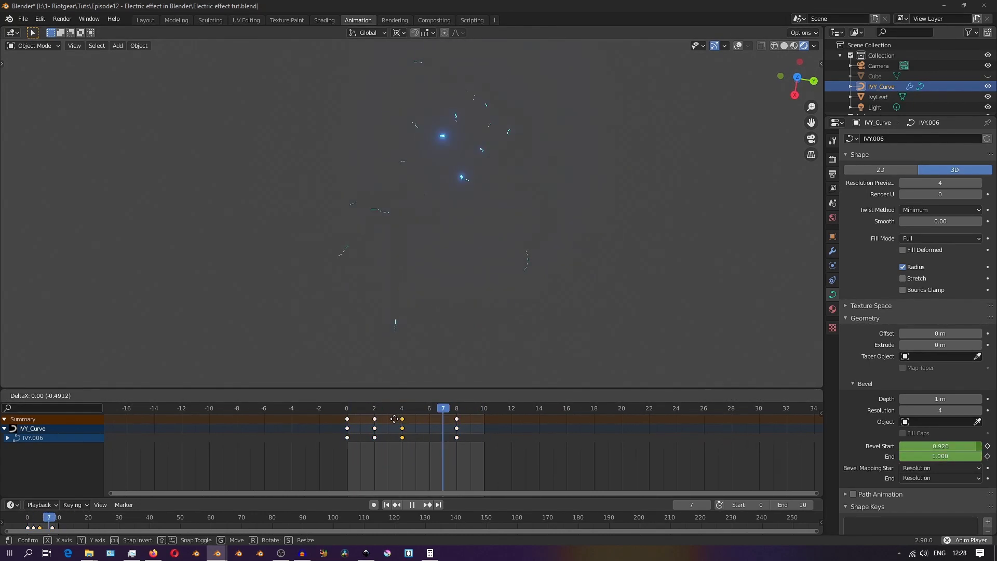
click(392, 418)
- Switch to the top view and apply the curve's object transform
middle_drag(473, 278, 458, 233)
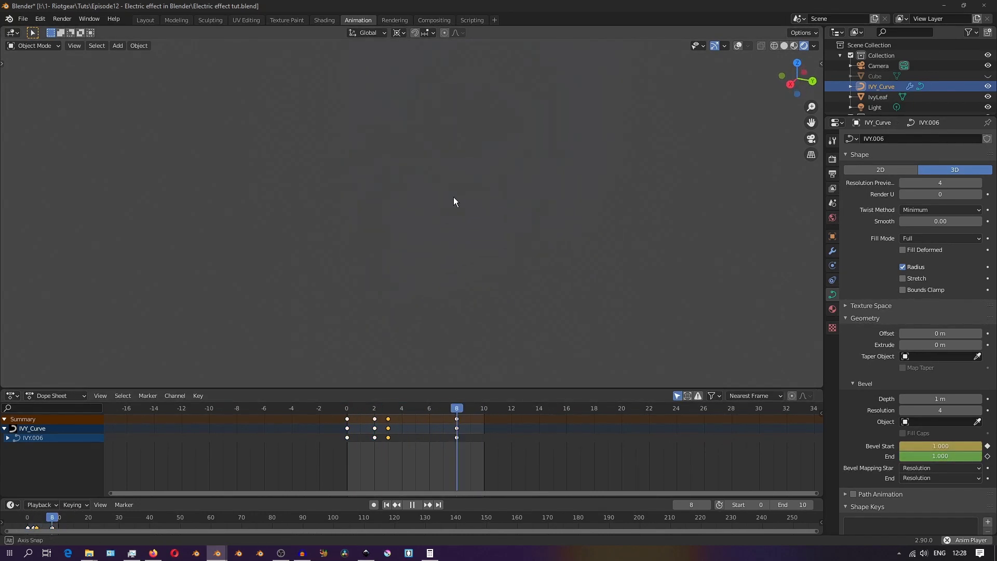
middle_drag(454, 197, 474, 274)
key(KP_7)
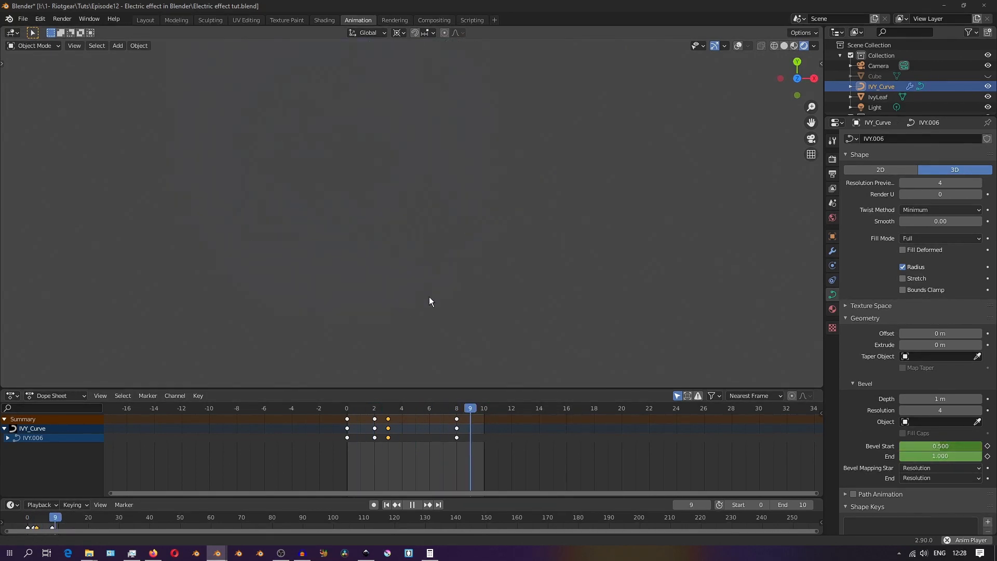
key(ctrl+a)
click(354, 213)
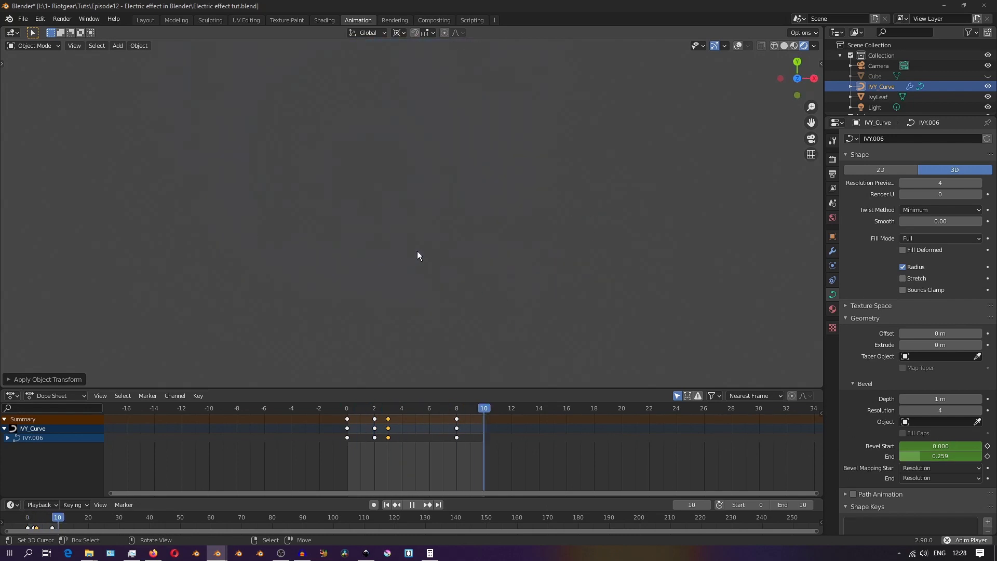
- Shift the curve's first keyframe from frame 0 to frame 1
click(456, 427)
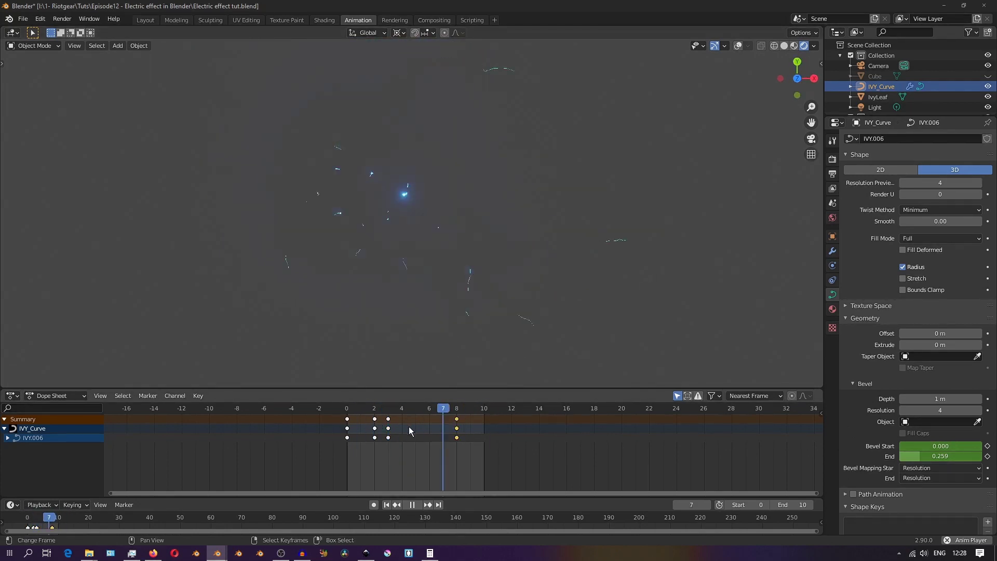
drag(347, 428, 362, 428)
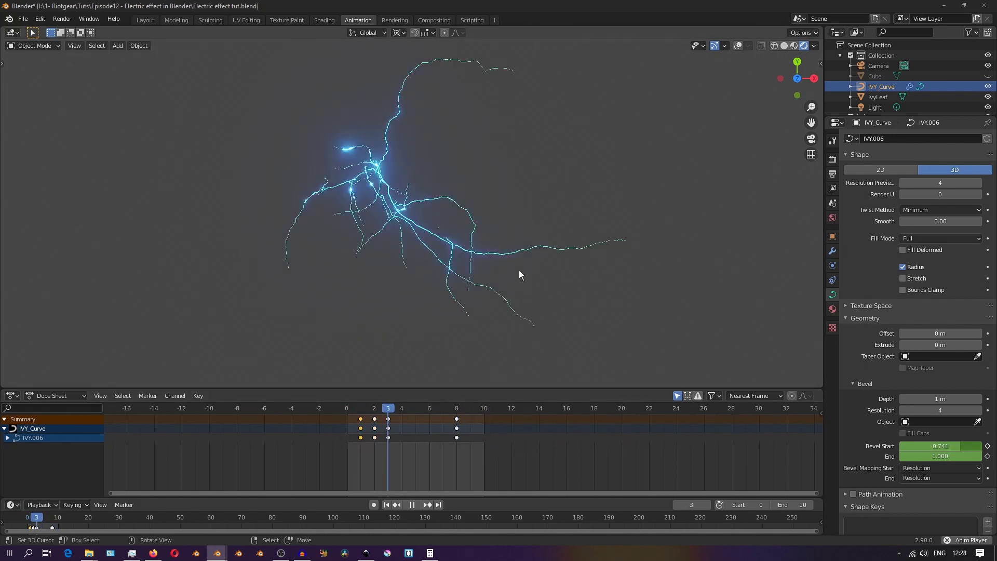
- Turn on the viewport overlays and reselect the lightning curve to show its keyframes during playback
click(739, 45)
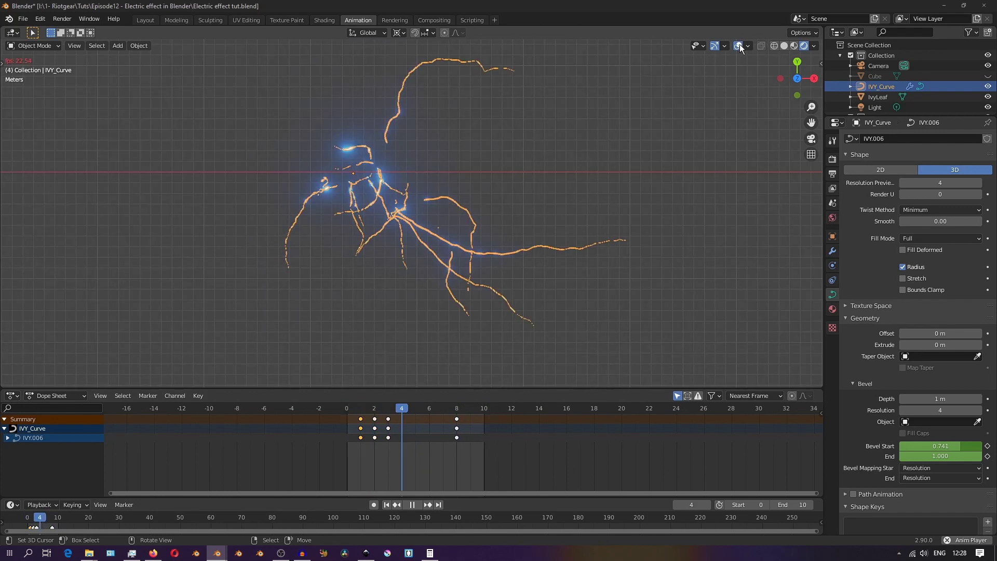
click(460, 297)
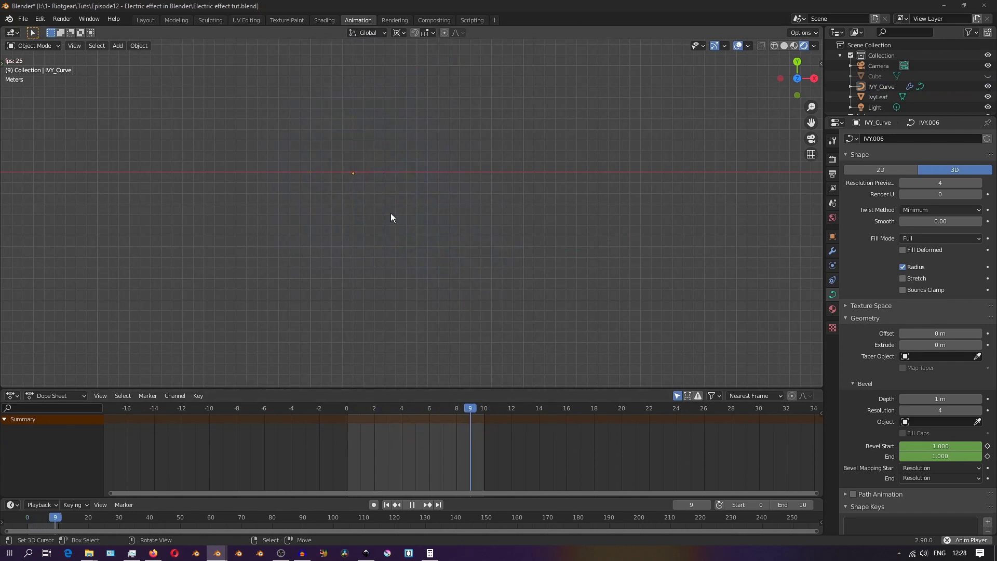
click(390, 209)
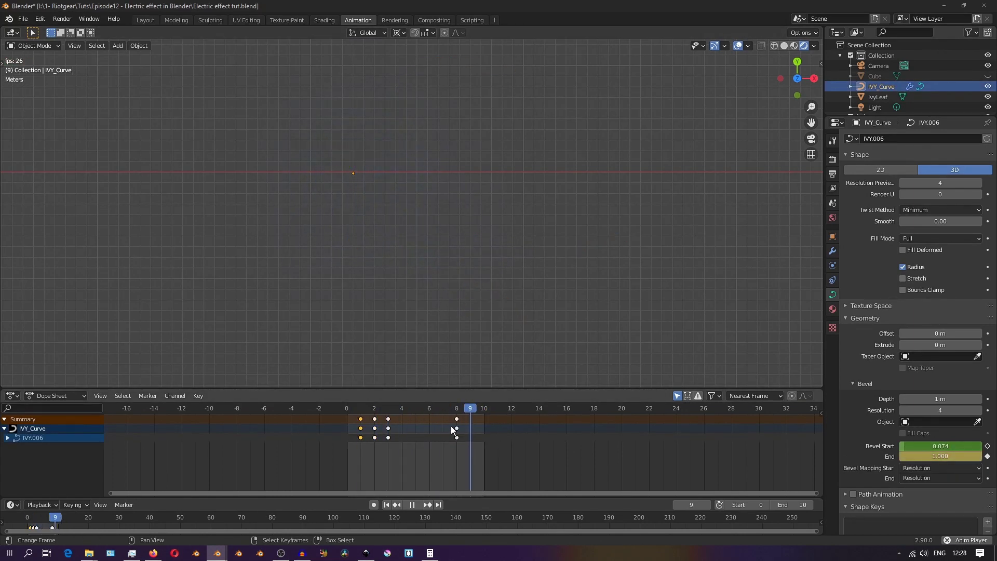
drag(456, 418, 453, 425)
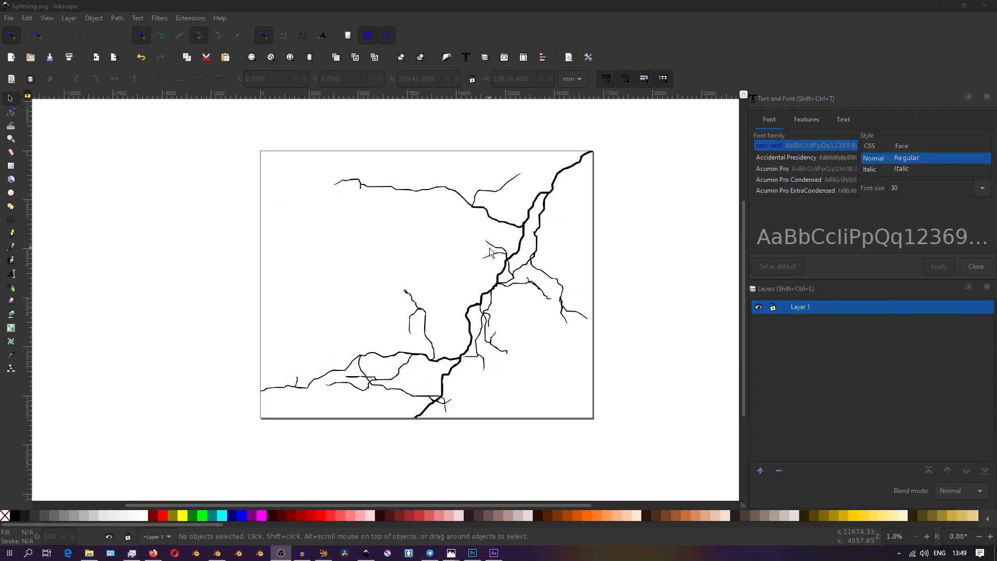
- Switch to lightning.svg in Inkscape and show the path nodes of the lightning shape near its upper end
ctrl+scroll(489, 252, up, 1)
ctrl+scroll(490, 253, down, 1)
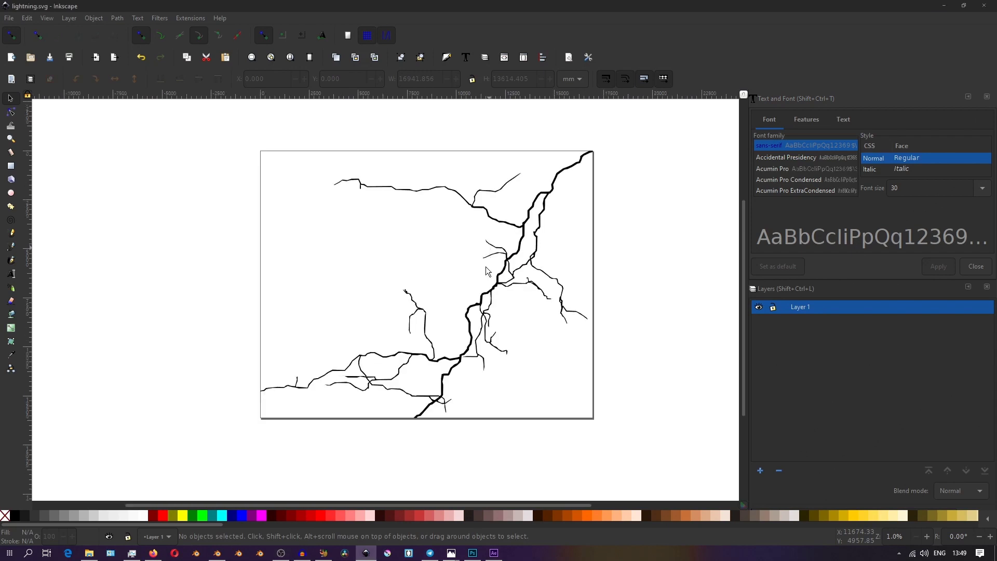
ctrl+scroll(477, 264, up, 1)
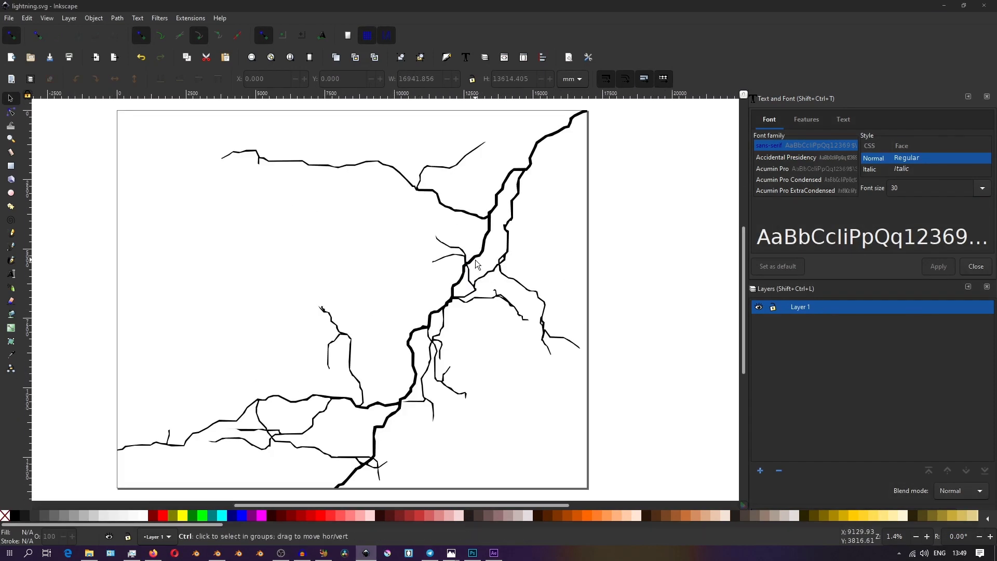
middle_drag(323, 241, 341, 190)
middle_drag(445, 220, 337, 372)
ctrl+scroll(552, 204, up, 1)
ctrl+scroll(501, 231, up, 1)
mouse_move(399, 309)
middle_down()
mouse_move(474, 263)
mouse_move(559, 265)
mouse_move(497, 315)
middle_up()
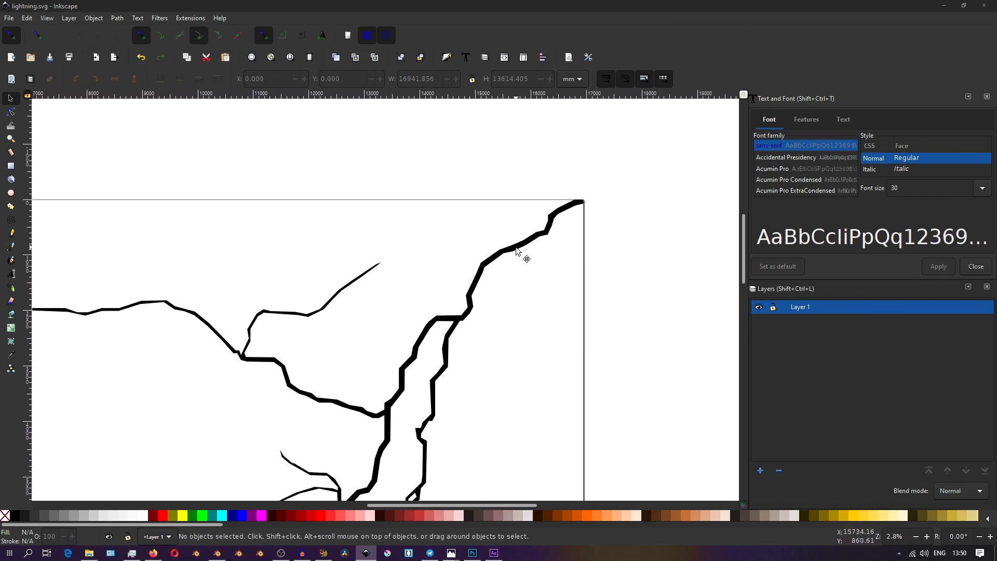
click(517, 251)
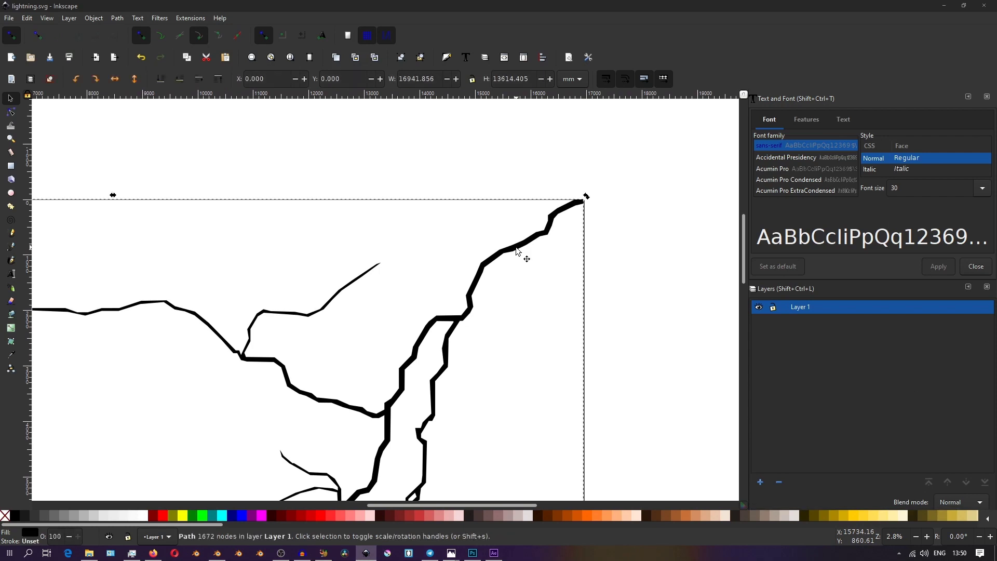
double_click(528, 242)
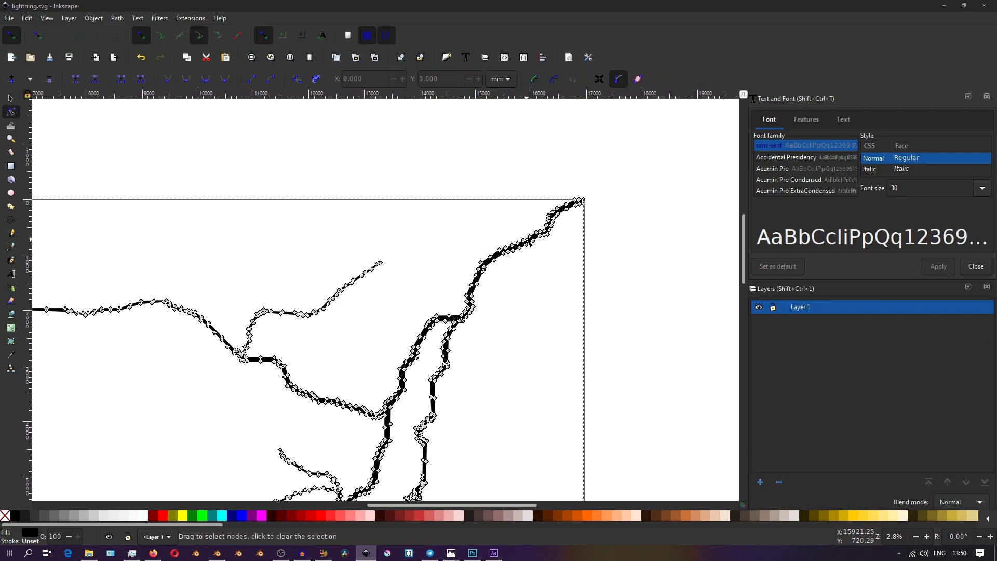
- Examine the node outlines along the lightning path's main trunk and side branches
middle_drag(510, 297, 525, 204)
mouse_move(517, 449)
middle_down()
mouse_move(467, 279)
mouse_move(536, 181)
middle_up()
ctrl+scroll(383, 255, up, 2)
middle_drag(359, 339, 579, 182)
middle_drag(455, 405, 592, 252)
middle_drag(460, 429, 625, 280)
middle_drag(386, 306, 337, 554)
ctrl+scroll(451, 291, down, 1)
ctrl+scroll(483, 229, down, 1)
middle_drag(483, 229, 274, 416)
middle_drag(359, 166, 316, 271)
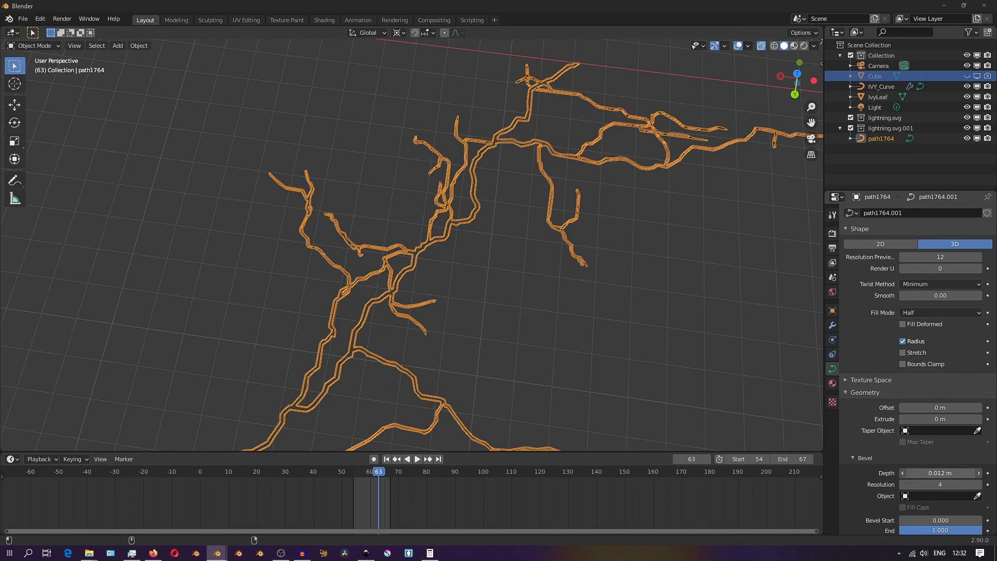
- In Blender, set the imported lightning path's bevel depth to 0.036 m and its fill mode to Full
drag(939, 473, 960, 472)
scroll(480, 224, up, 10)
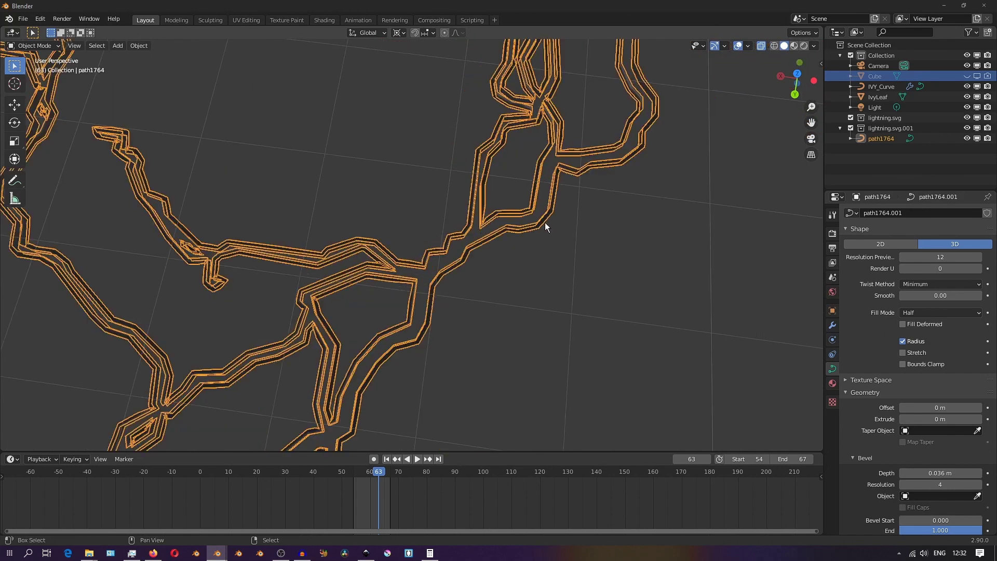
click(921, 312)
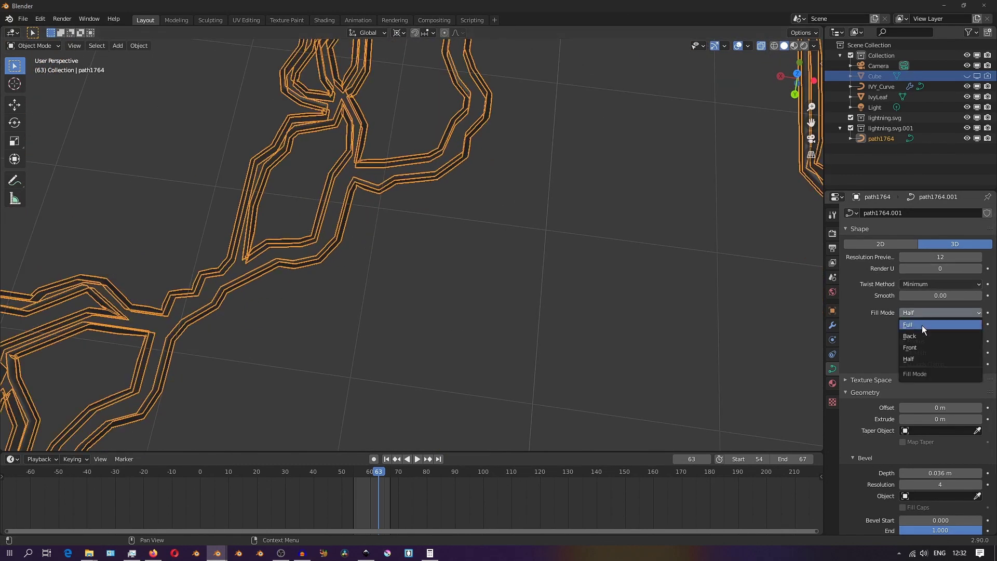
click(915, 326)
right_click(606, 198)
scroll(515, 158, down, 4)
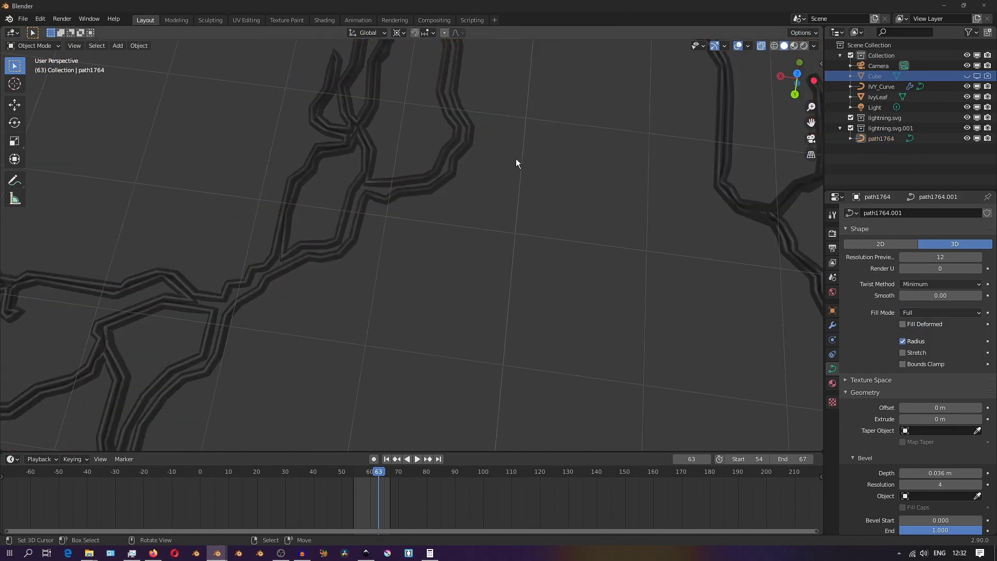
- Select the imported lightning path and enter Edit Mode in the top view
shift+middle_drag(720, 115, 444, 261)
scroll(496, 243, down, 2)
shift+middle_drag(549, 224, 667, 235)
scroll(452, 223, down, 6)
middle_drag(452, 219, 452, 230)
click(452, 234)
key(KP_7)
key(Tab)
scroll(532, 234, up, 5)
- Circle-select the control points at the outer tips of the lightning path's branches
key(c)
click(330, 215)
shift+middle_drag(329, 215, 487, 201)
click(133, 215)
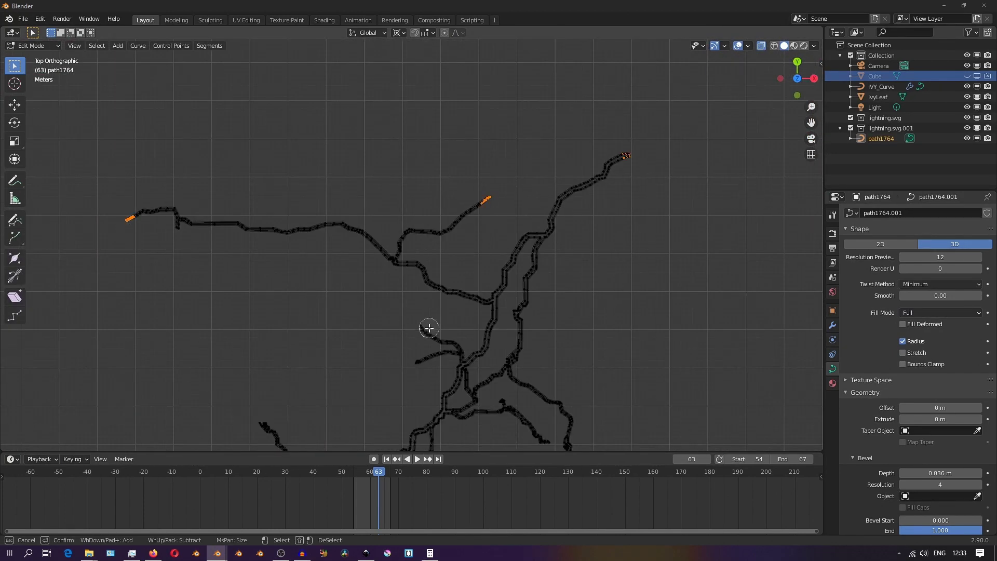
click(416, 364)
click(259, 425)
shift+middle_drag(528, 371, 498, 133)
click(588, 243)
click(434, 312)
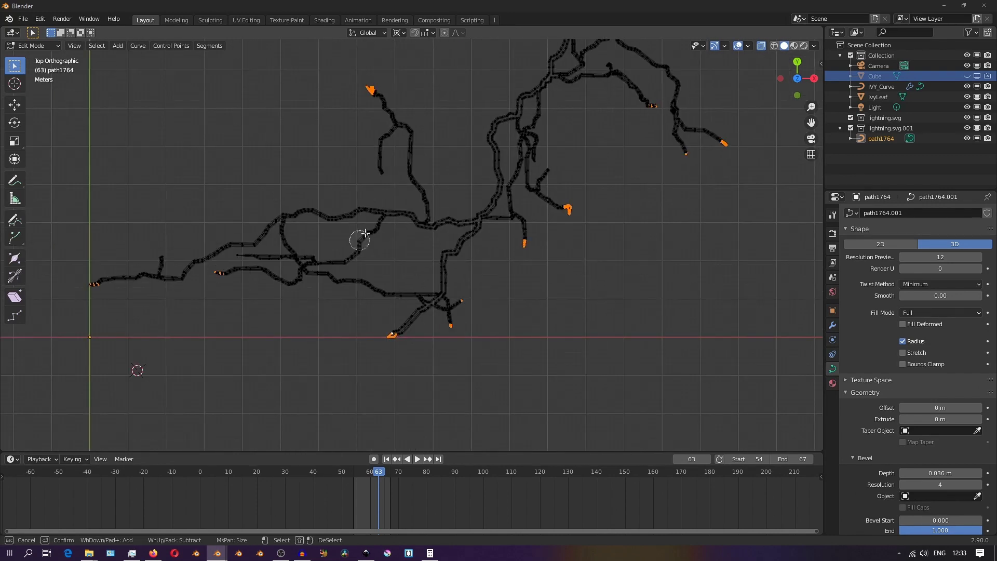
- Add the control points at the remaining short branch tips and the inner branch junctions to the selection
shift+middle_drag(525, 153, 428, 401)
scroll(506, 307, up, 7)
shift+middle_drag(637, 383, 476, 260)
drag(476, 261, 496, 249)
click(527, 372)
right_click(558, 367)
key(c)
click(642, 244)
scroll(449, 364, down, 3)
scroll(567, 154, up, 3)
click(502, 214)
shift+middle_drag(461, 325, 591, 231)
scroll(450, 332, down, 5)
key(c)
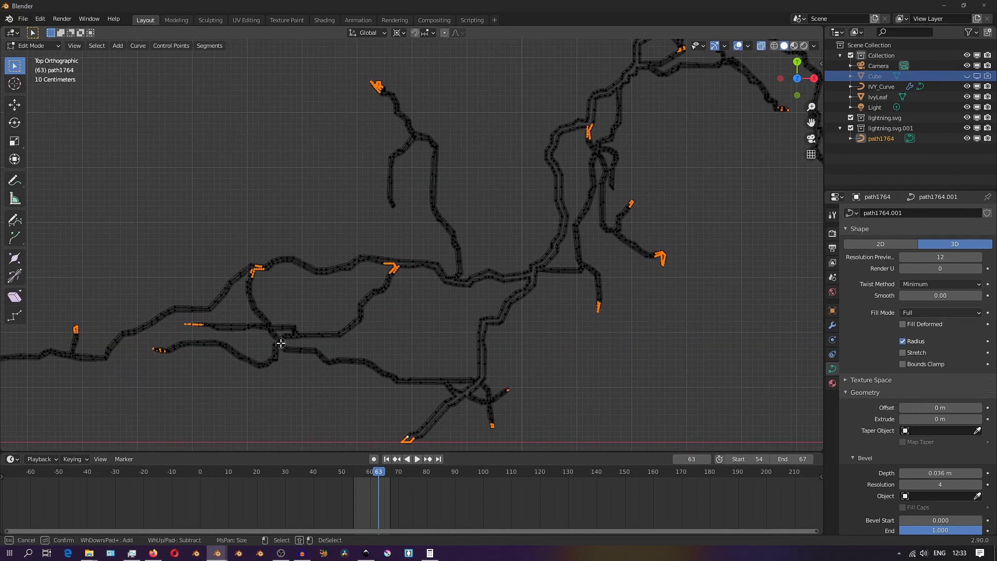
key(Escape)
- Delete the segments between the selected control points to open the outline, and return to Object Mode
key(v)
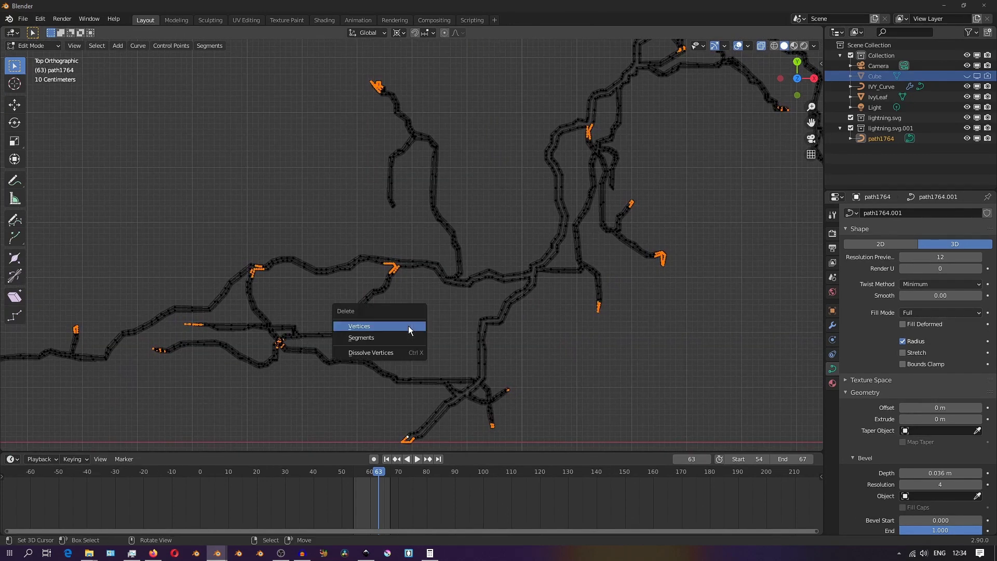
click(404, 339)
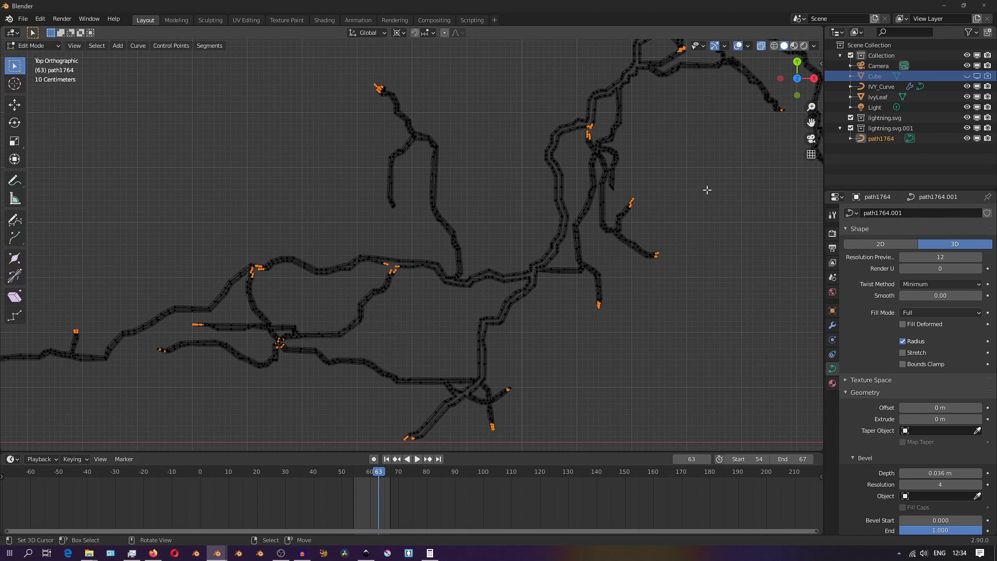
shift+middle_drag(701, 178, 438, 422)
shift+middle_drag(617, 120, 538, 368)
scroll(613, 197, up, 4)
scroll(613, 198, down, 3)
key(Tab)
click(515, 241)
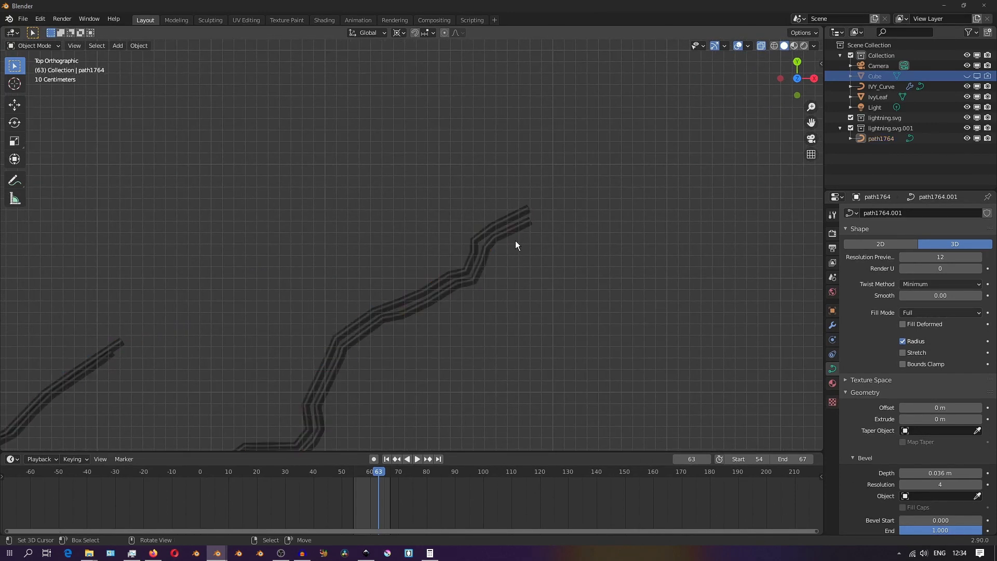
- Vary the lightning path's Bevel End in the top view to test how its branches grow
scroll(515, 240, down, 3)
middle_drag(504, 251, 457, 327)
scroll(457, 327, down, 5)
shift+middle_drag(457, 327, 566, 258)
key(KP_7)
shift+middle_drag(509, 276, 489, 274)
scroll(916, 460, down, 5)
mouse_move(940, 426)
mouse_down()
mouse_move(893, 426)
mouse_move(960, 426)
mouse_up()
scroll(400, 291, down, 5)
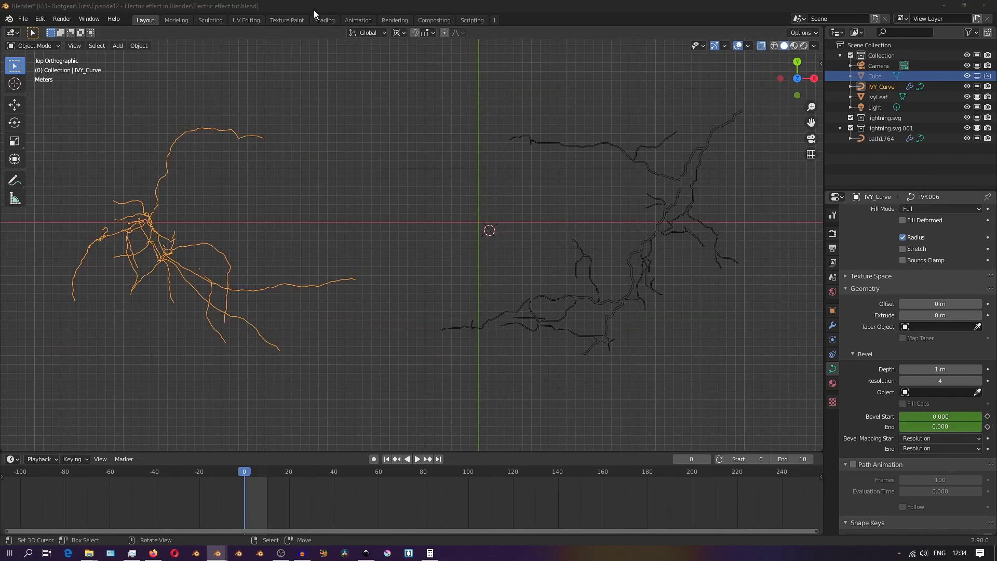
- Select the imported lightning path together with the ivy curve and enter Edit Mode on both
scroll(458, 260, up, 2)
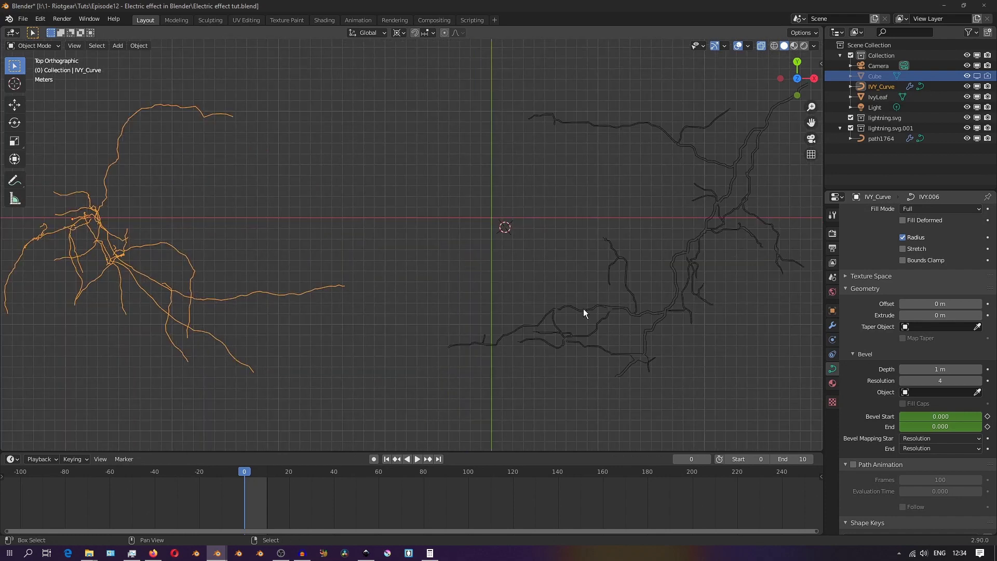
shift+click(584, 309)
key(Tab)
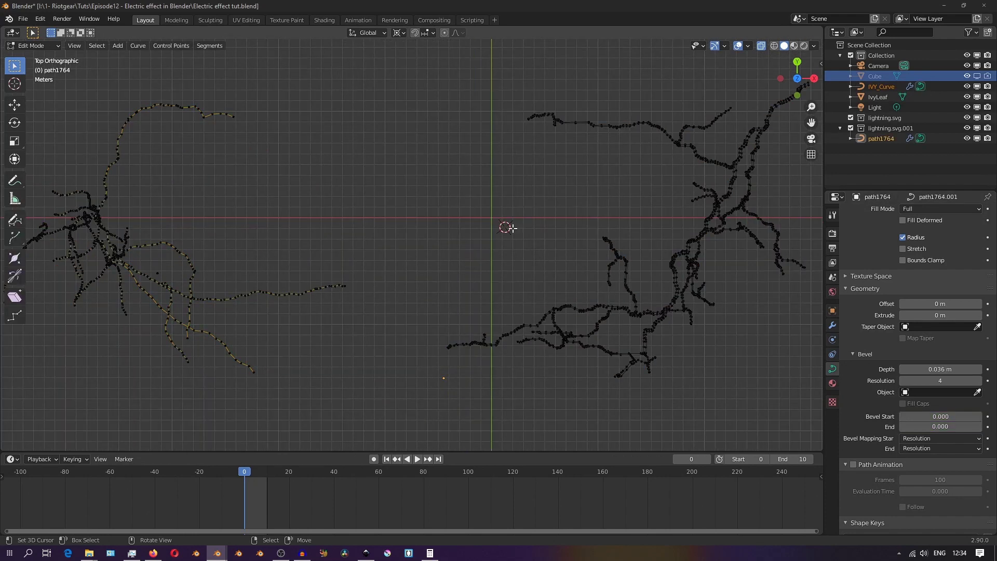
scroll(513, 229, down, 1)
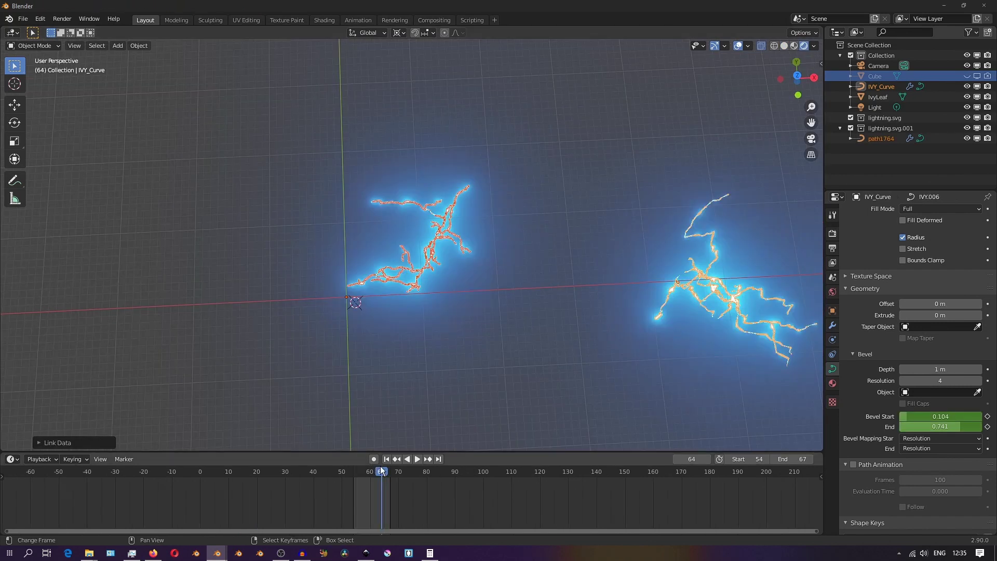
- Go to frame 53 and delete the small closed loops still glowing on the imported lightning path
drag(374, 473, 351, 473)
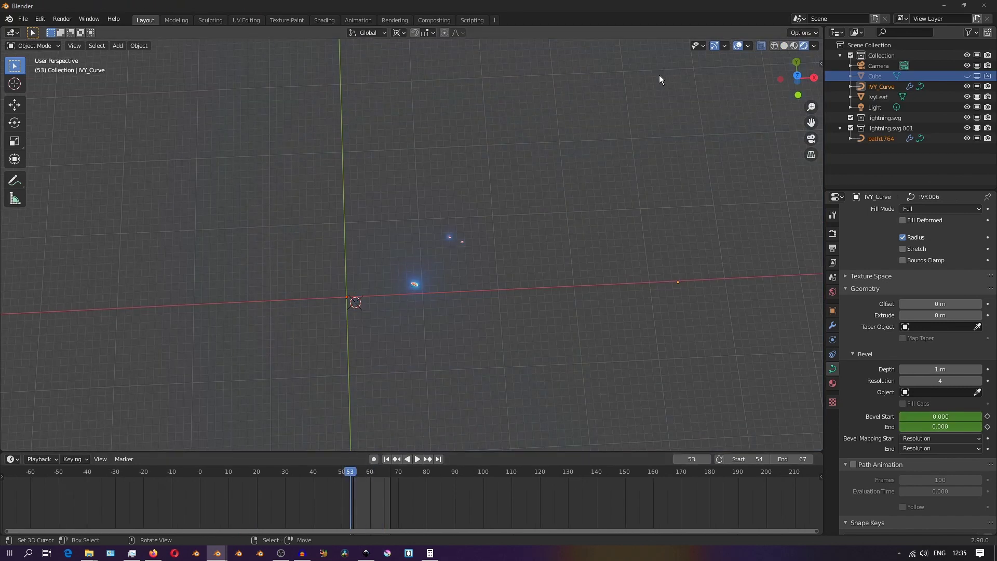
scroll(383, 348, up, 4)
scroll(436, 387, up, 1)
key(Tab)
shift+middle_drag(435, 379, 401, 291)
scroll(401, 291, up, 5)
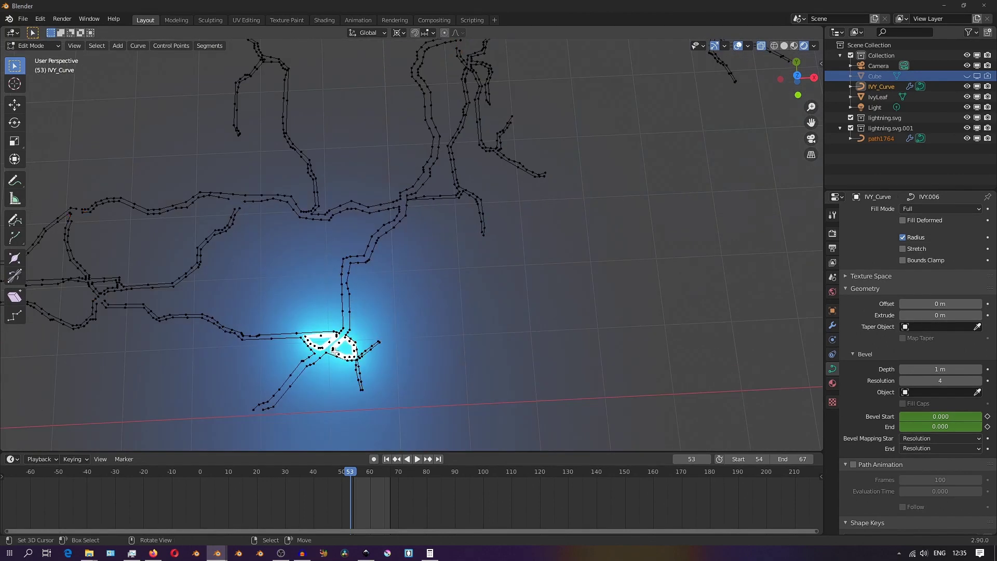
shift+middle_drag(536, 241, 452, 434)
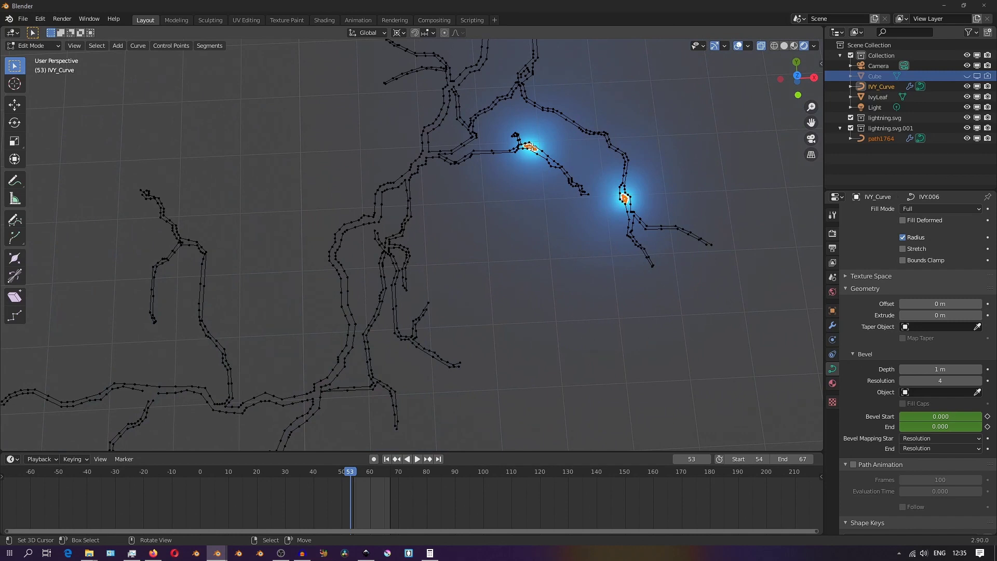
click(529, 136)
key(Tab)
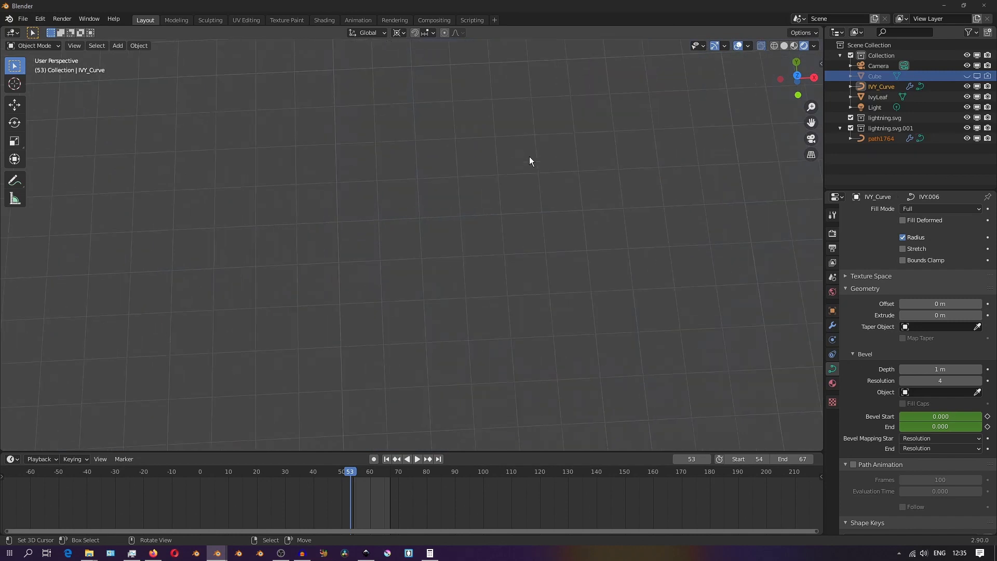
- Play back the animation of both lightning curves with the viewport overlays hidden
key(space)
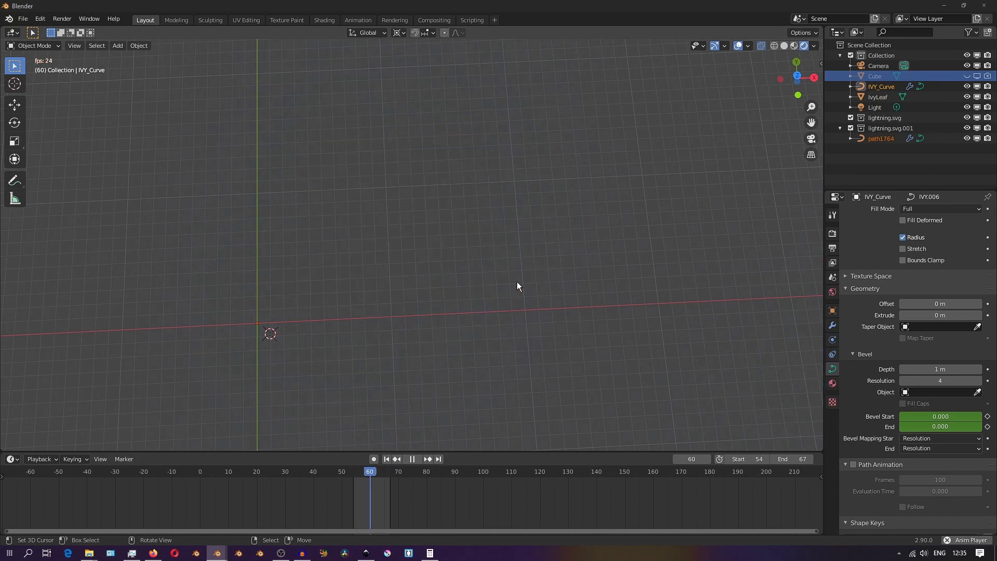
click(738, 46)
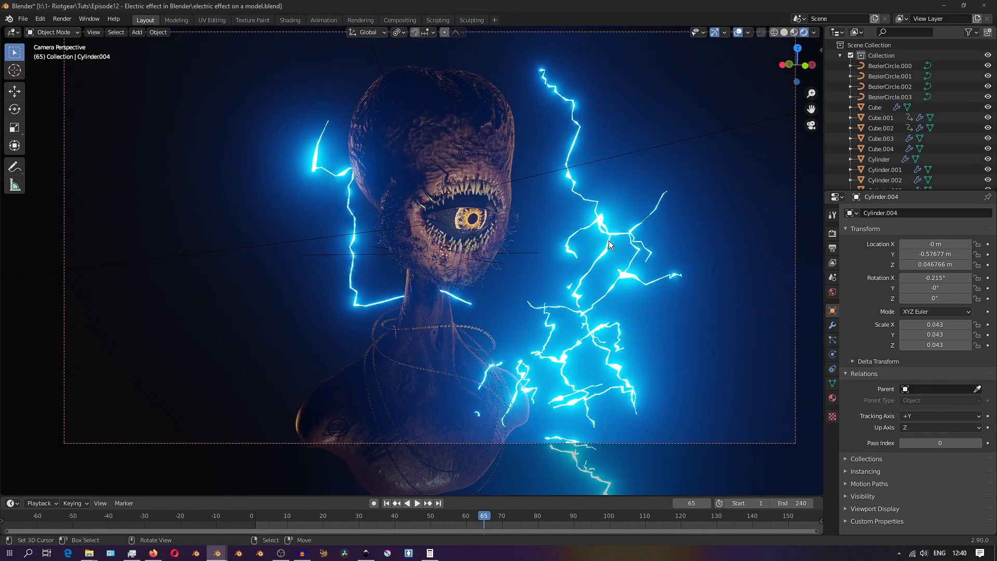
- In the alien bust scene, colour the lightning's emission orange and rotate the curve around the bust, scrubbing from frame 55 to check it
click(833, 384)
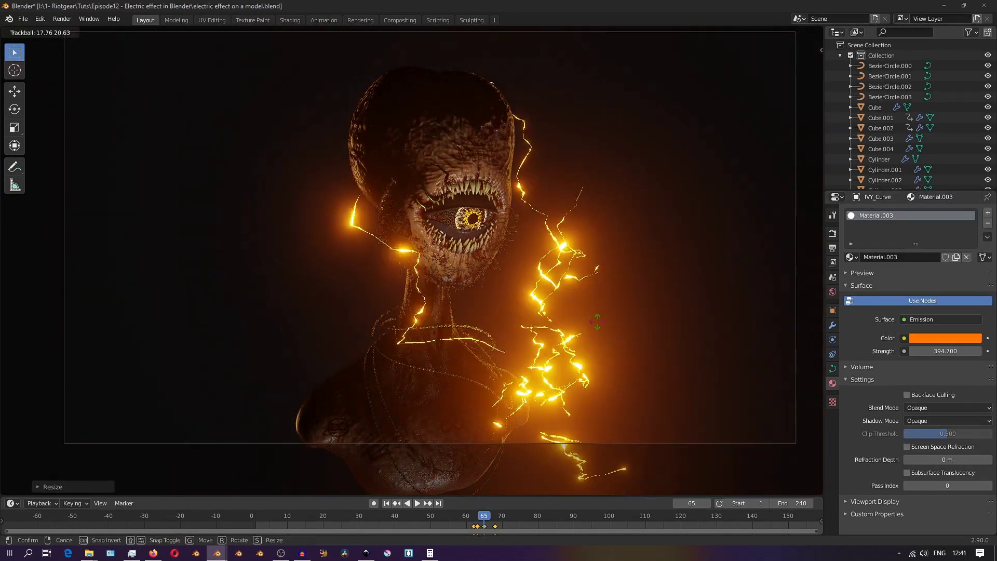
click(627, 291)
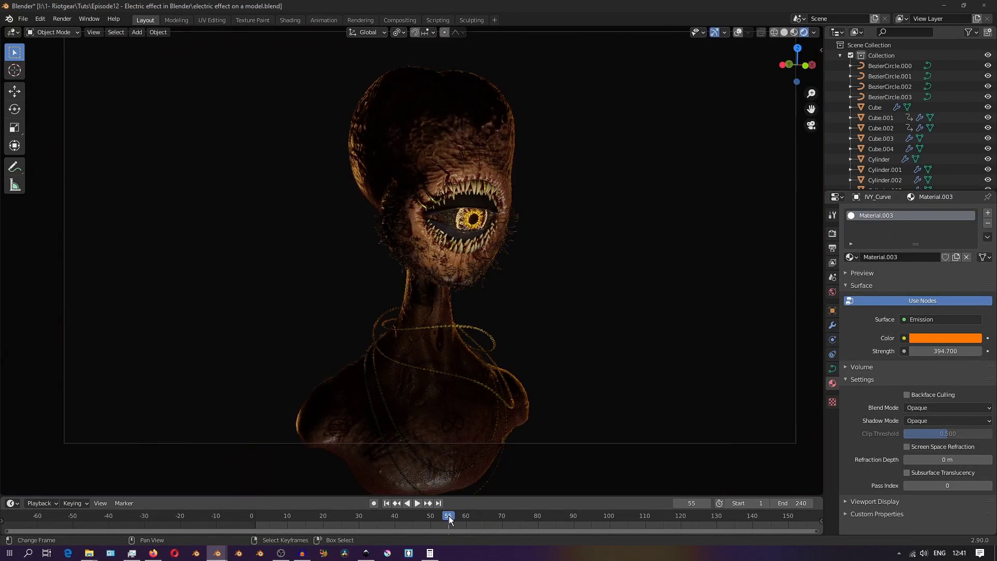
drag(448, 519, 478, 519)
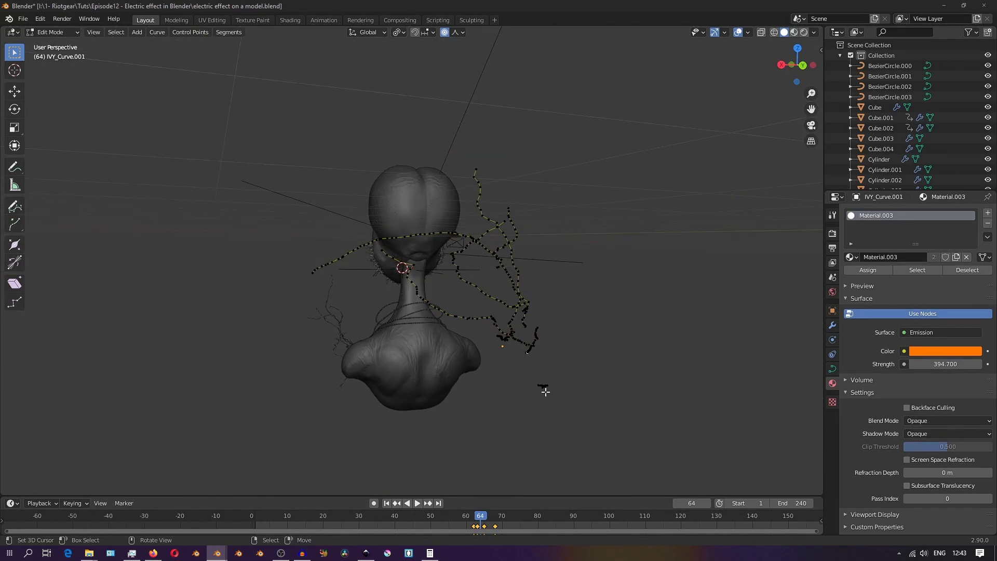
- Add a Shrinkwrap modifier to the lightning curve, targeting the alien's head with a 0.064 m offset
drag(498, 495, 498, 459)
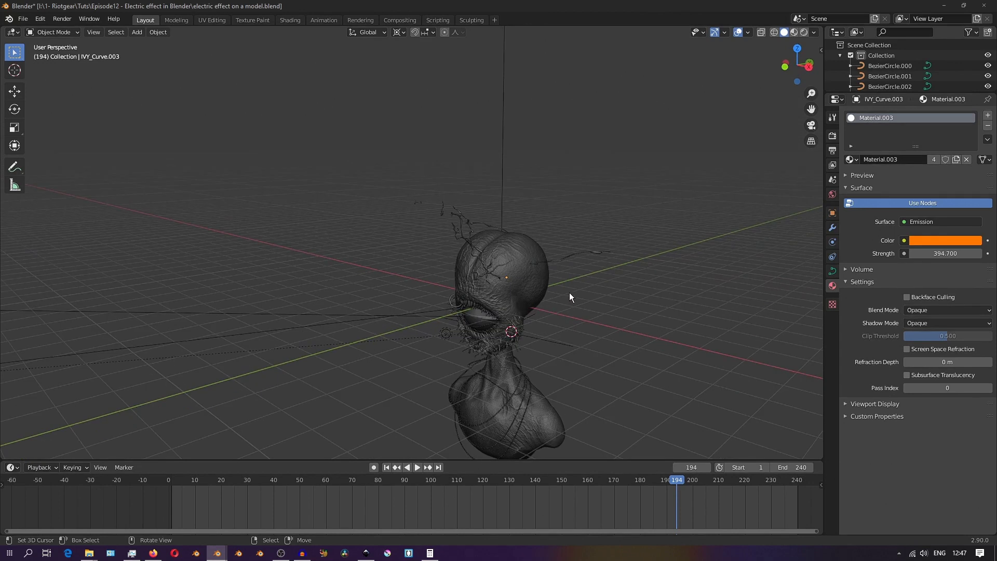
middle_drag(569, 292, 484, 245)
scroll(580, 316, up, 1)
scroll(484, 245, up, 3)
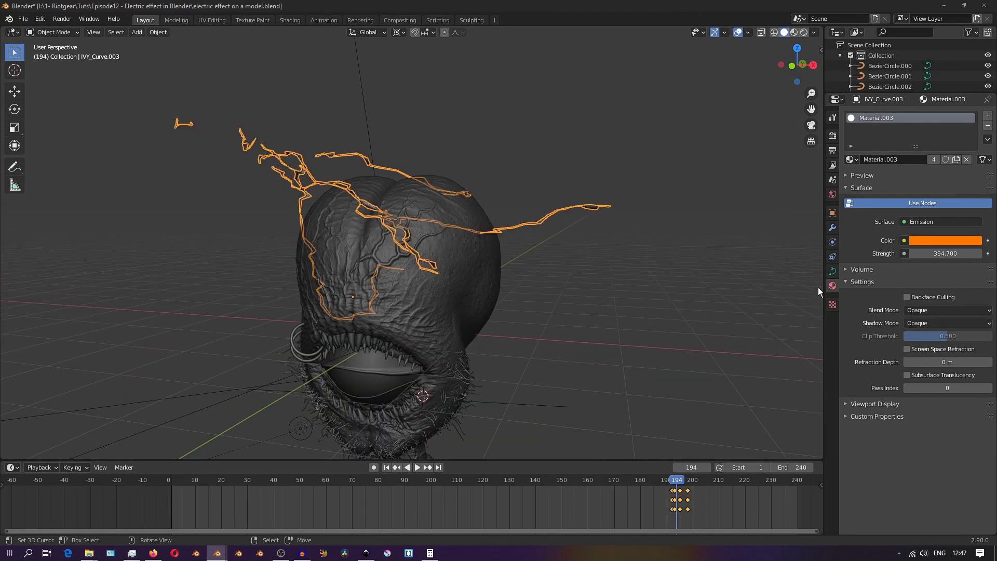
click(832, 228)
click(868, 116)
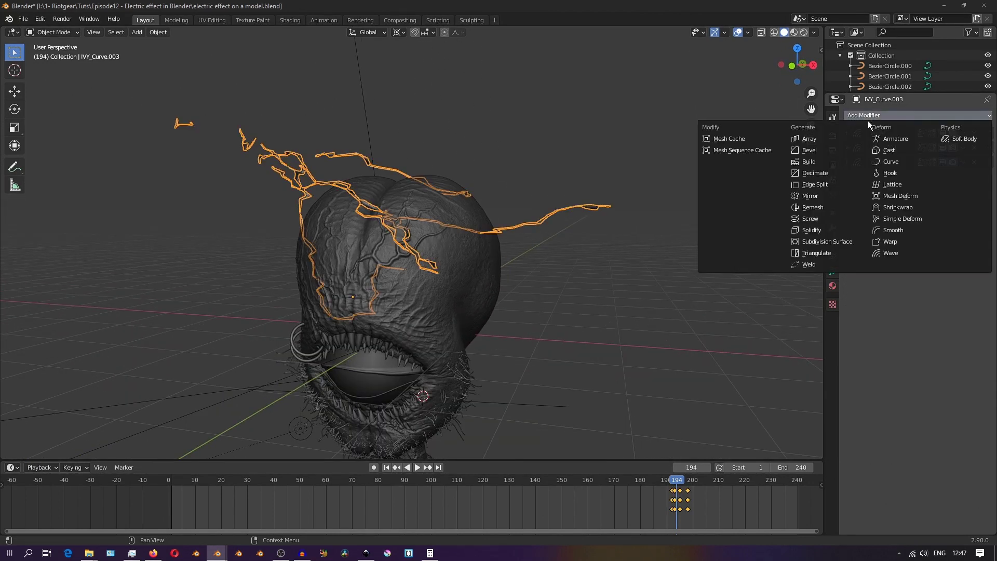
click(903, 208)
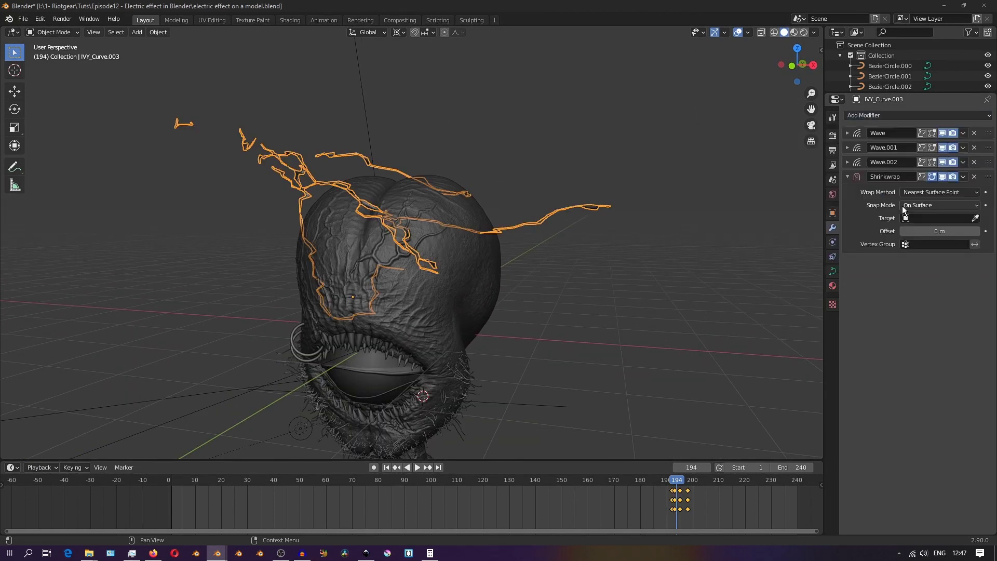
click(477, 256)
middle_drag(470, 258, 543, 308)
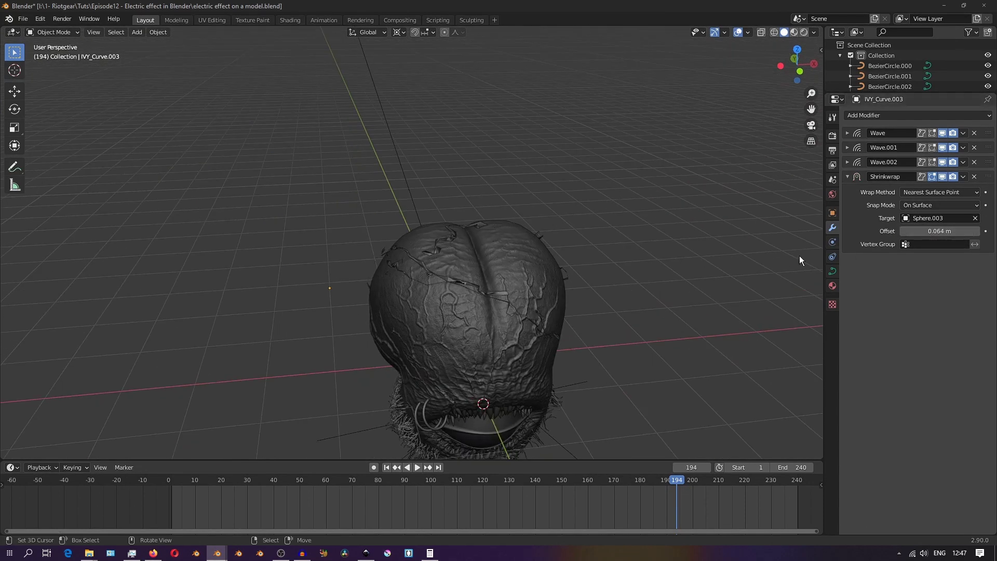
- View the head lightning from the camera in rendered shading, comparing it briefly with solid shading
click(804, 32)
mouse_move(670, 226)
middle_down()
mouse_move(661, 198)
mouse_move(652, 226)
mouse_move(649, 214)
middle_up()
key(KP_0)
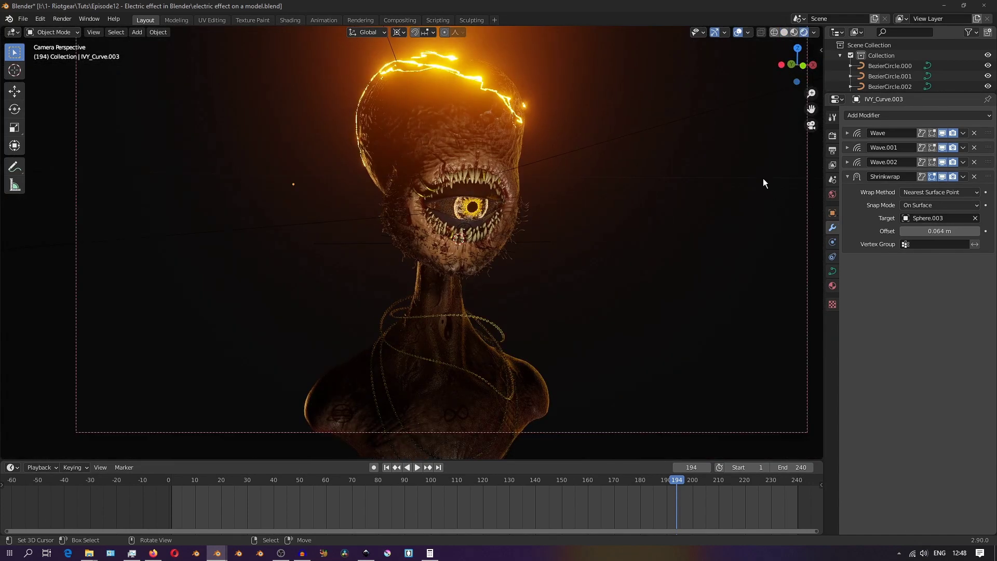
click(784, 33)
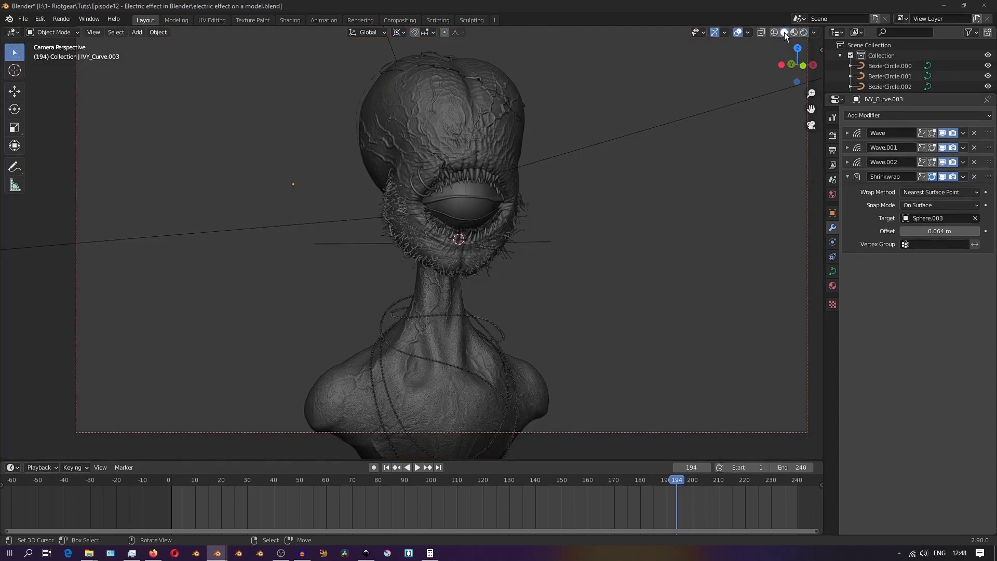
click(804, 33)
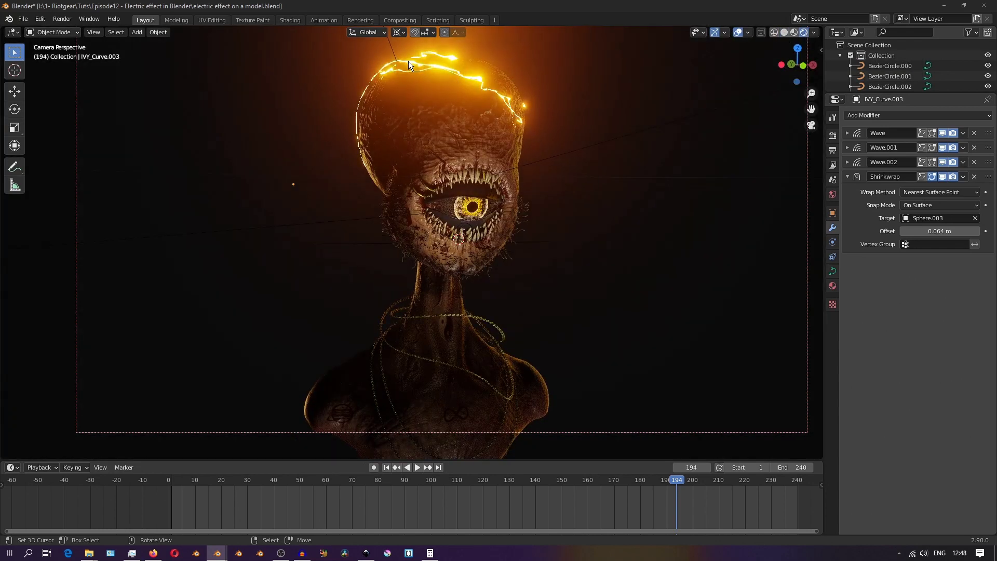
- Duplicate the head lightning and trackball-rotate the copy across the alien's forehead
key(shift+d)
key(r)
key(r)
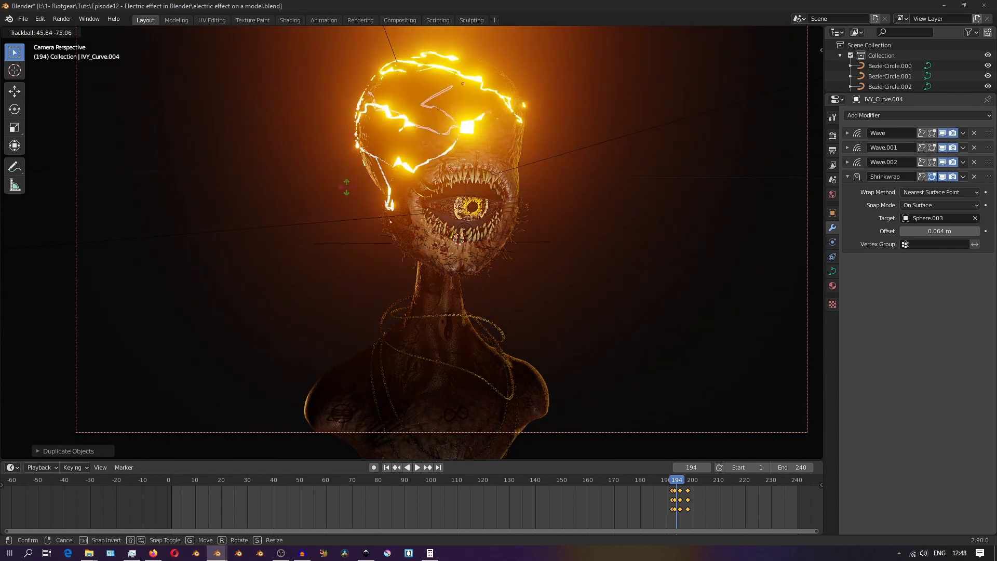
click(390, 232)
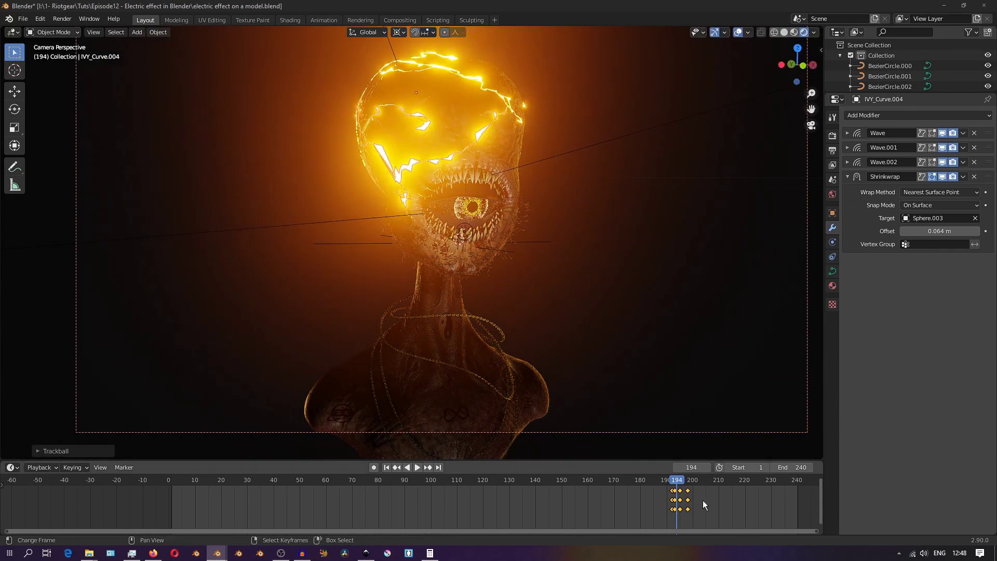
- Shift the copy's keyframes to about frames 143–149 and trackball-rotate it at frame 146 to reposition the bolts on the head
key(g)
click(564, 500)
click(552, 480)
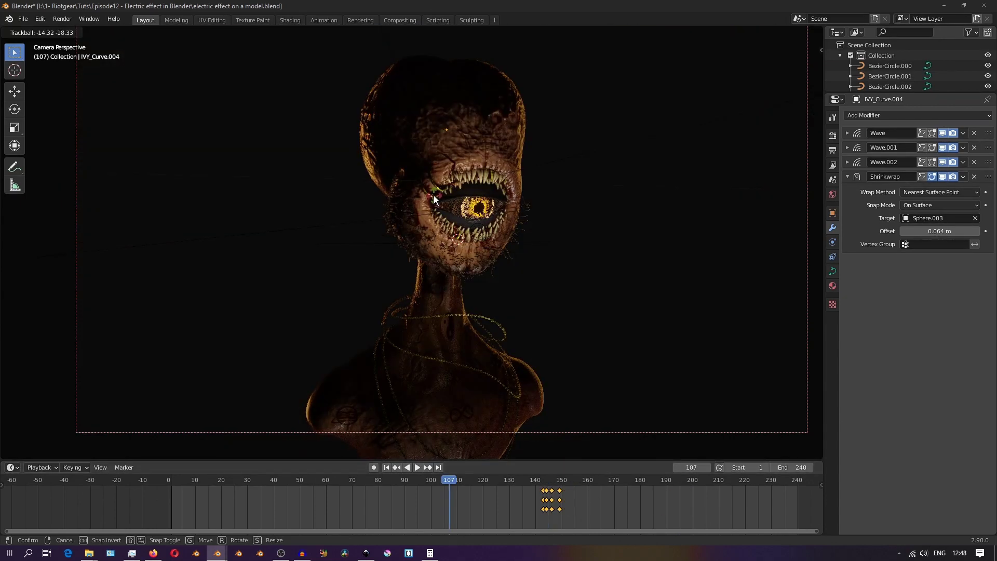
click(552, 480)
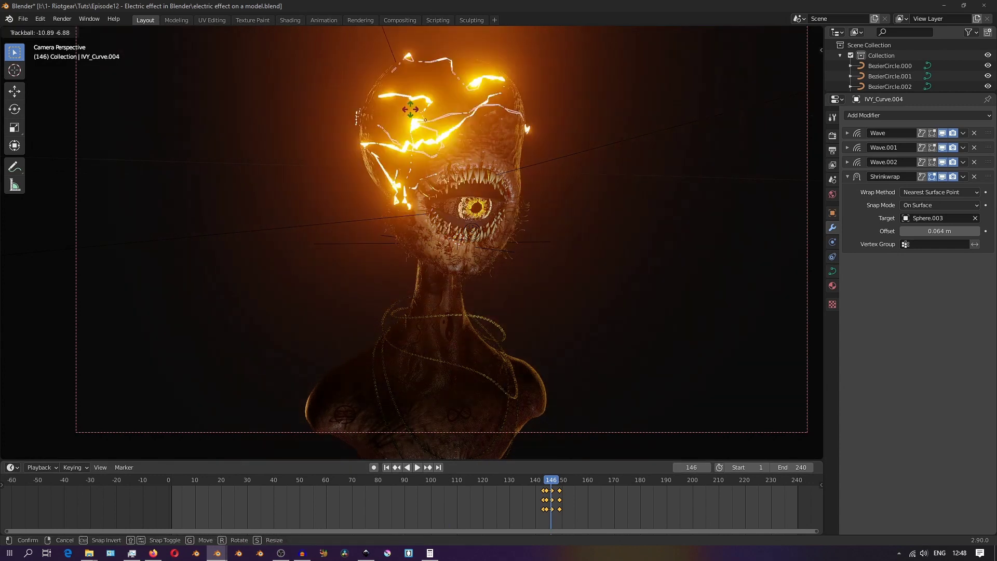
key(Escape)
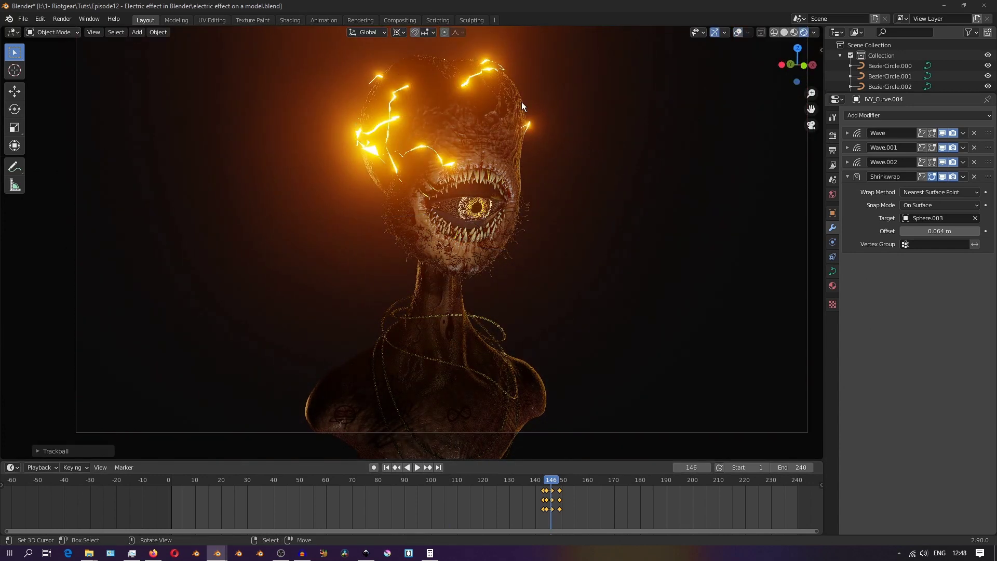
- Play back the head lightning around frames 144–149 with the viewport overlays hidden
key(space)
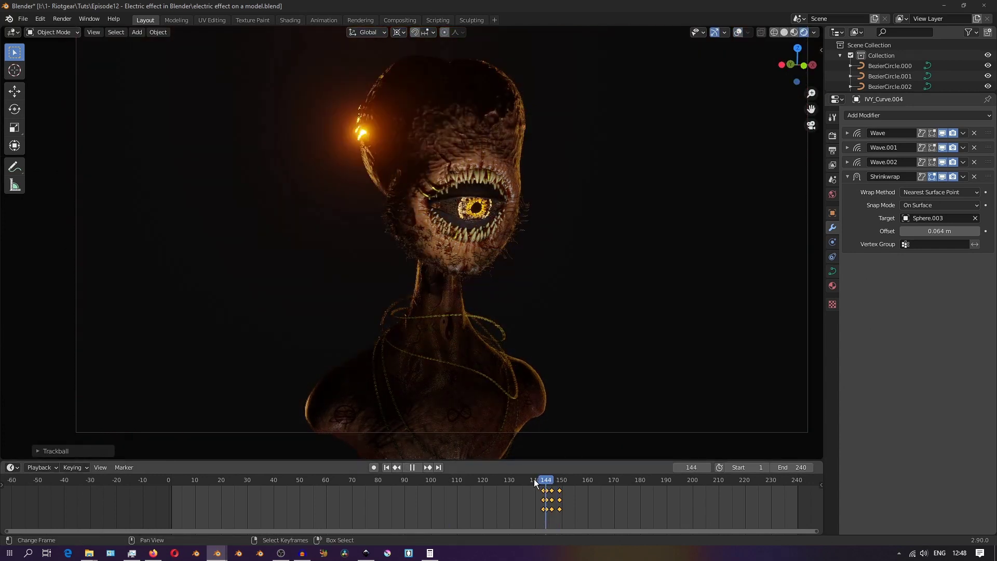
drag(557, 478, 531, 478)
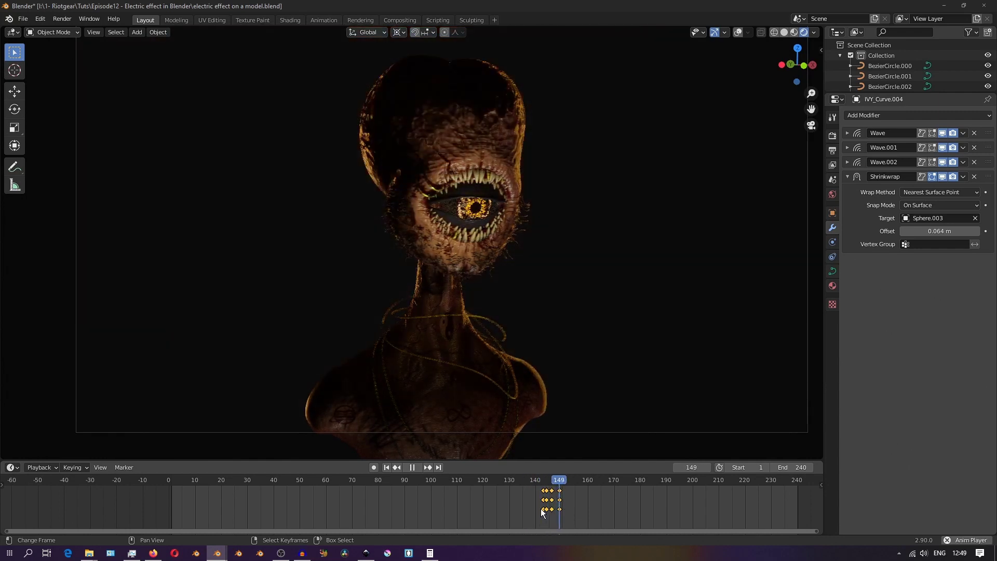
key(space)
- At frame 146, duplicate the lightning about 4.8 m down along Z and set its Shrinkwrap target to the bust's shoulders (Cube)
click(551, 477)
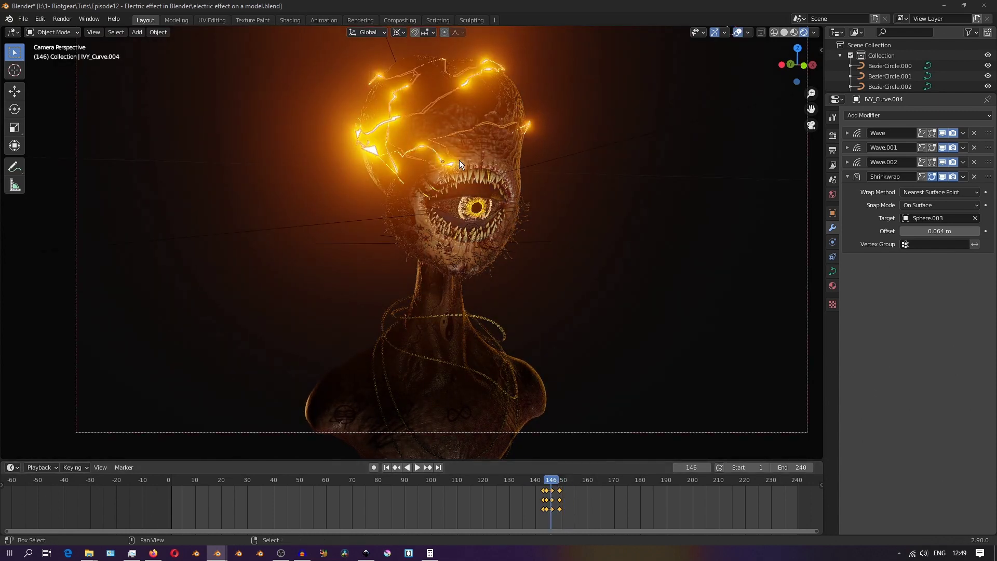
key(shift+d)
key(z)
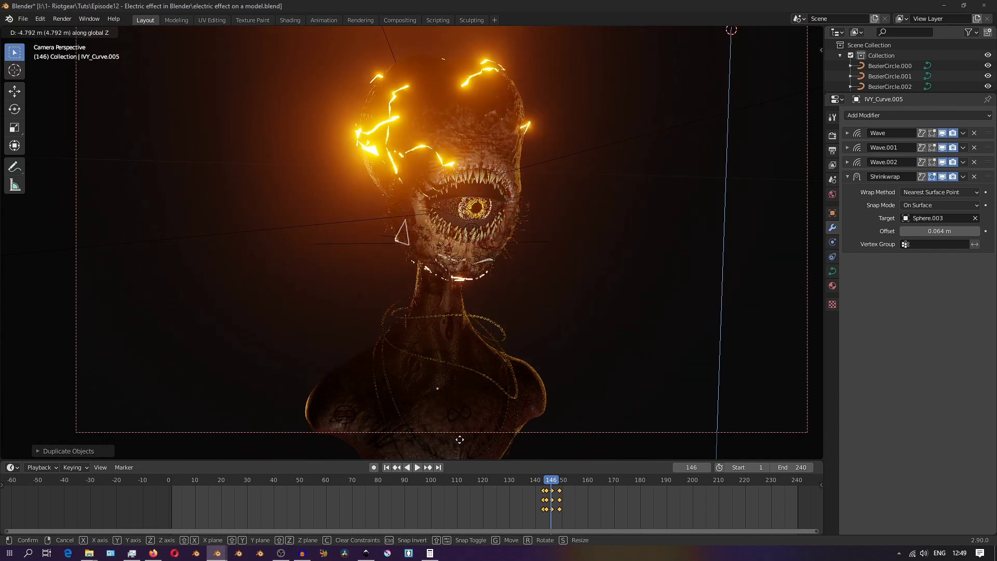
click(486, 280)
click(975, 218)
click(975, 218)
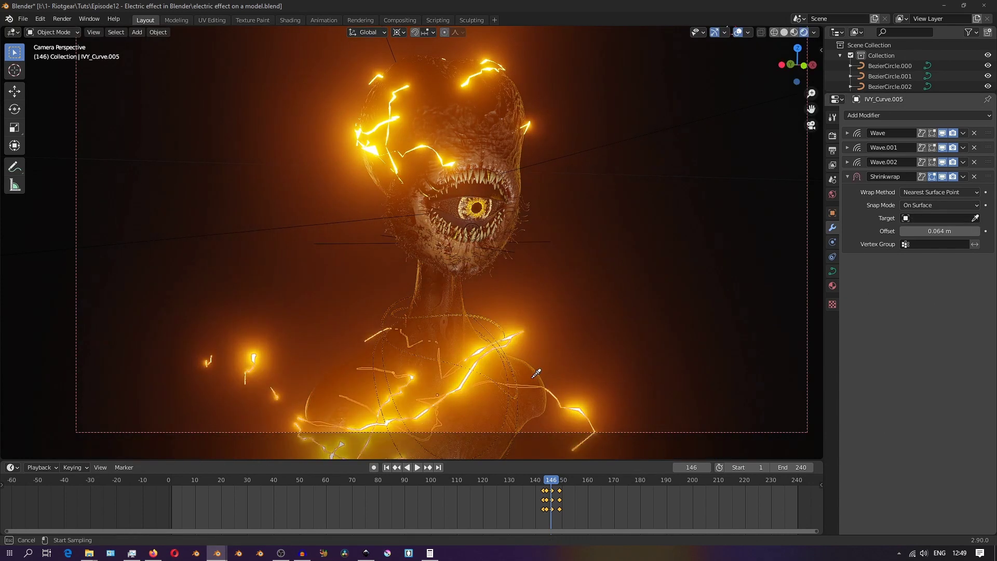
click(530, 377)
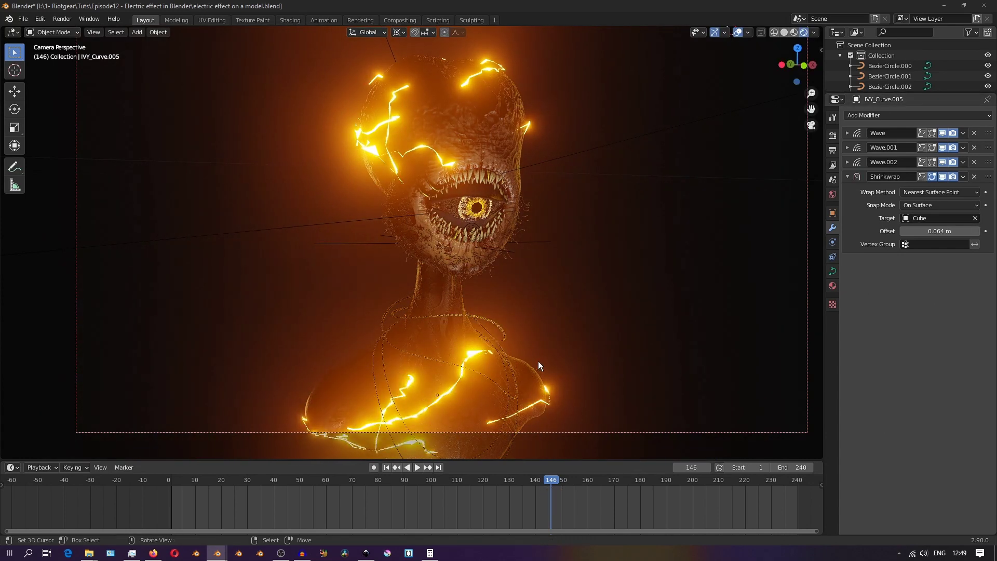
- Adjust the shoulder lightning with its keyframes at about frames 148–154 and play it back with the overlays hidden
scroll(524, 248, down, 1)
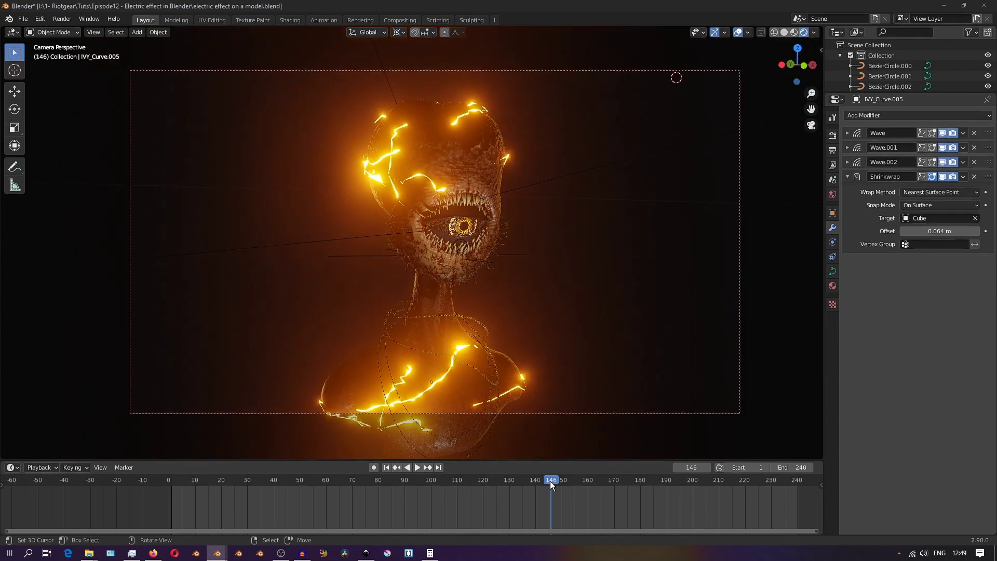
click(524, 379)
click(525, 380)
click(551, 481)
key(space)
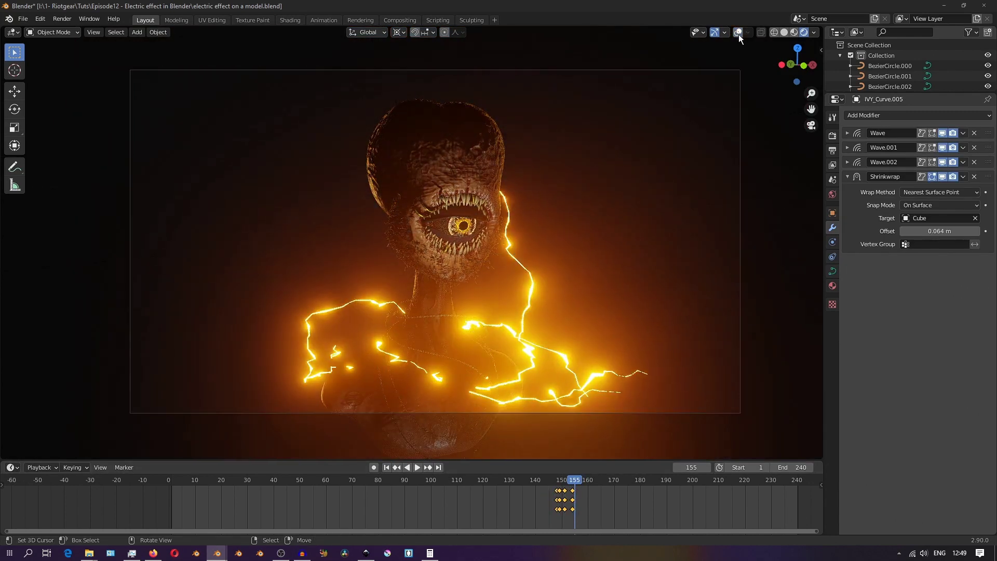
key(space)
- Move the shoulder lightning's keyframes to about frames 20–26 and play back that range
click(566, 479)
drag(560, 509, 224, 482)
click(229, 480)
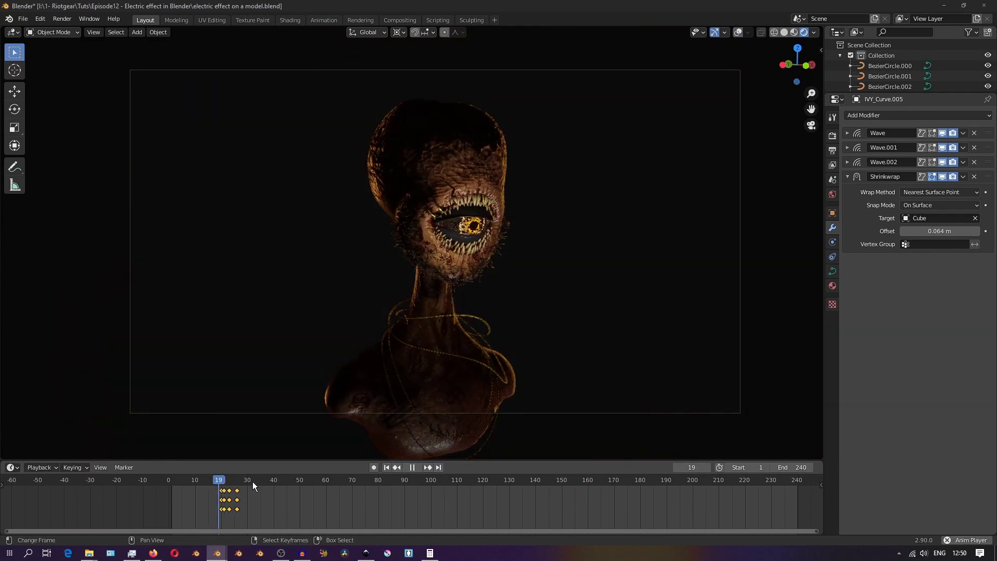
key(space)
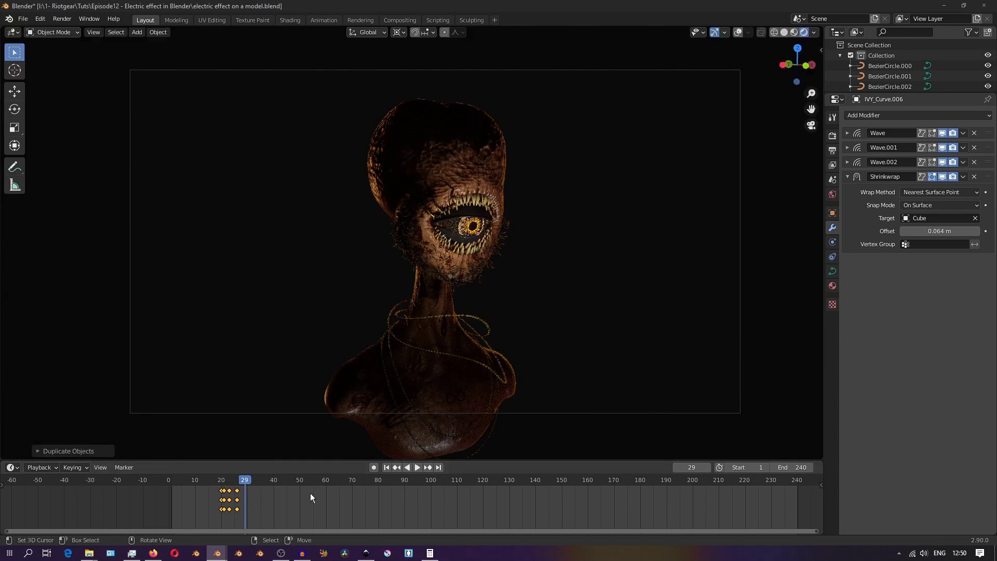
- Duplicate the shoulder lightning, shift the copy's keyframes to about frames 25–31 and trackball-rotate it
key(g)
click(337, 501)
key(shift+d)
key(r)
key(r)
click(519, 341)
- Rotate and move the copy's curve points in Edit Mode from the top view, and play it back in the camera view
key(Tab)
key(KP_7)
key(period)
key(r)
click(507, 181)
key(g)
click(581, 207)
mouse_move(581, 207)
middle_down()
mouse_move(630, 210)
mouse_move(567, 210)
middle_up()
key(Tab)
key(KP_0)
key(space)
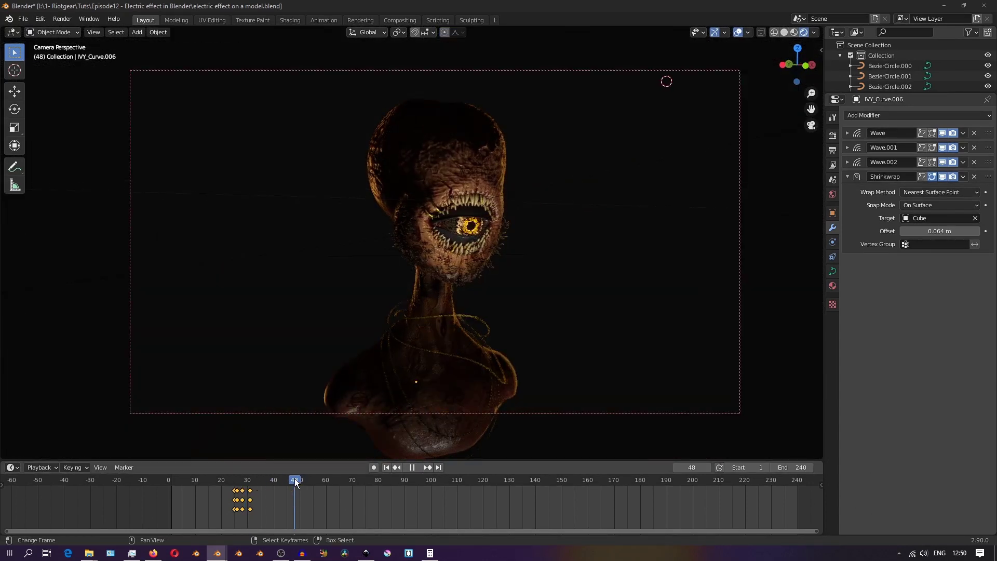
- At frame 48, duplicate the lightning in place and shift the copy's keyframes by 20 frames
key(space)
key(shift+d)
right_click(416, 273)
key(g)
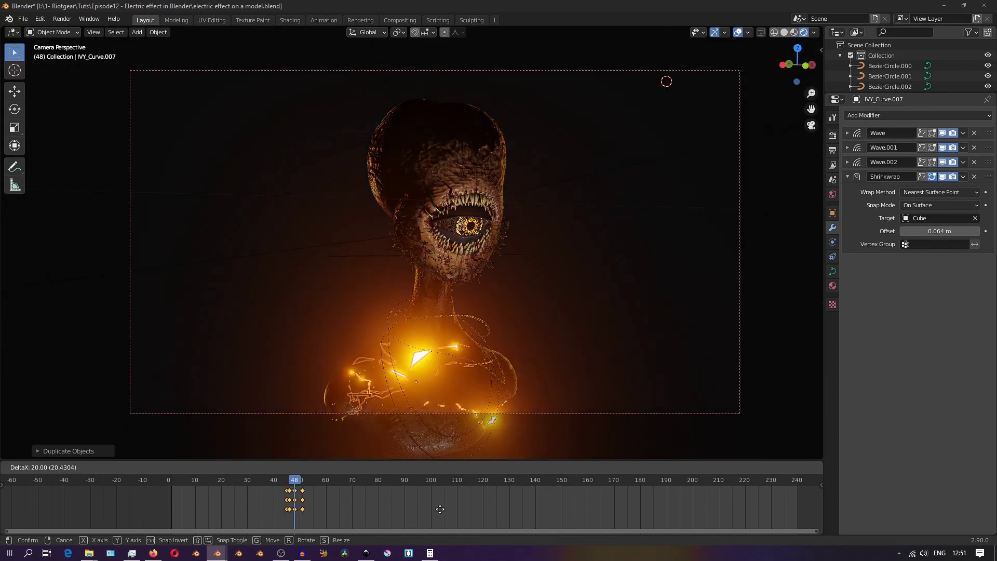
click(439, 509)
- Remove the Shrinkwrap modifier from the new lightning copy and trackball-rotate it beside the bust
click(974, 177)
key(r)
key(r)
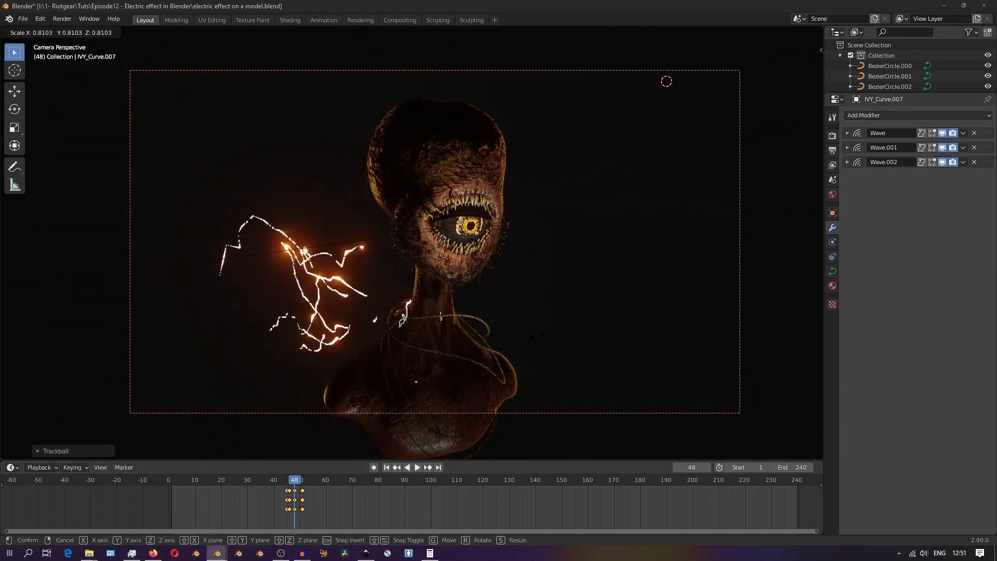